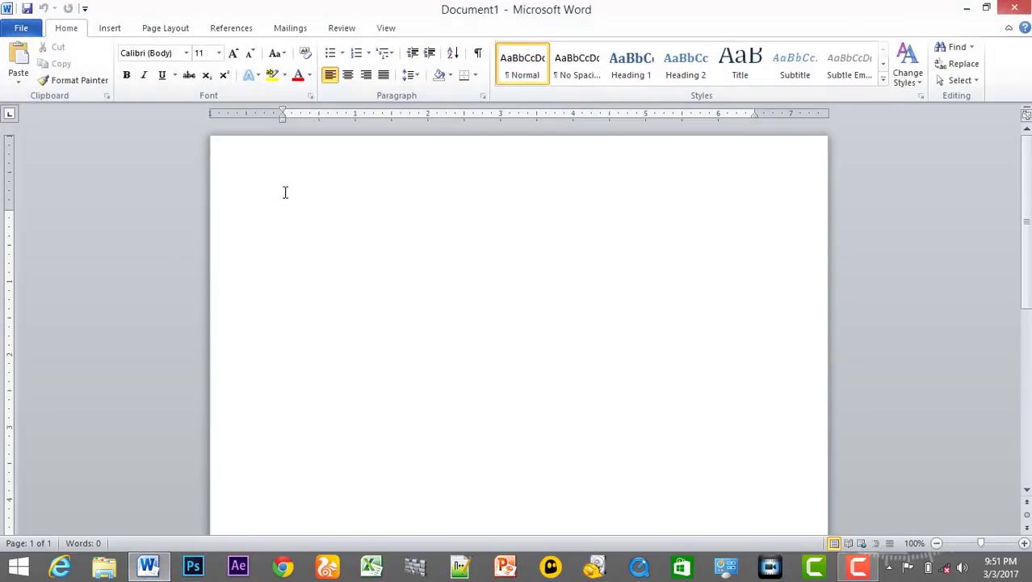
Step: Switch to Chrome and view the Bookmark Manager, returning to the New Tab page
left_click(113, 28)
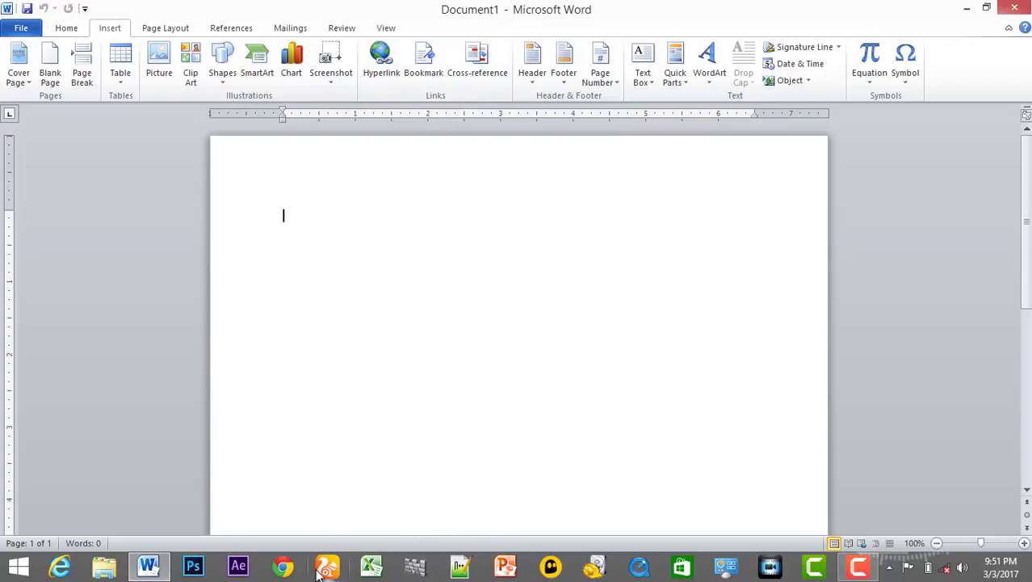
left_click(289, 567)
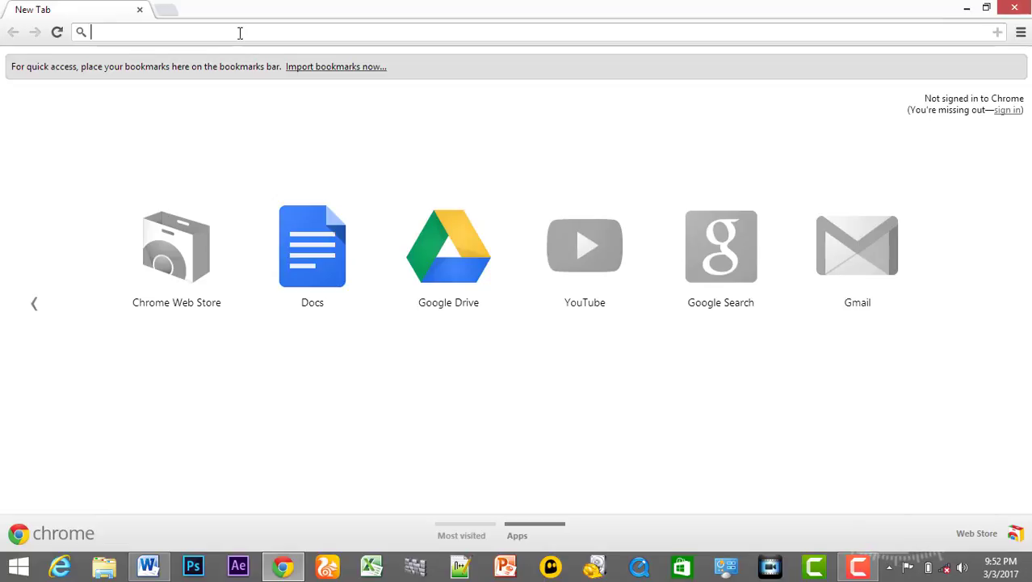
left_click(1022, 32)
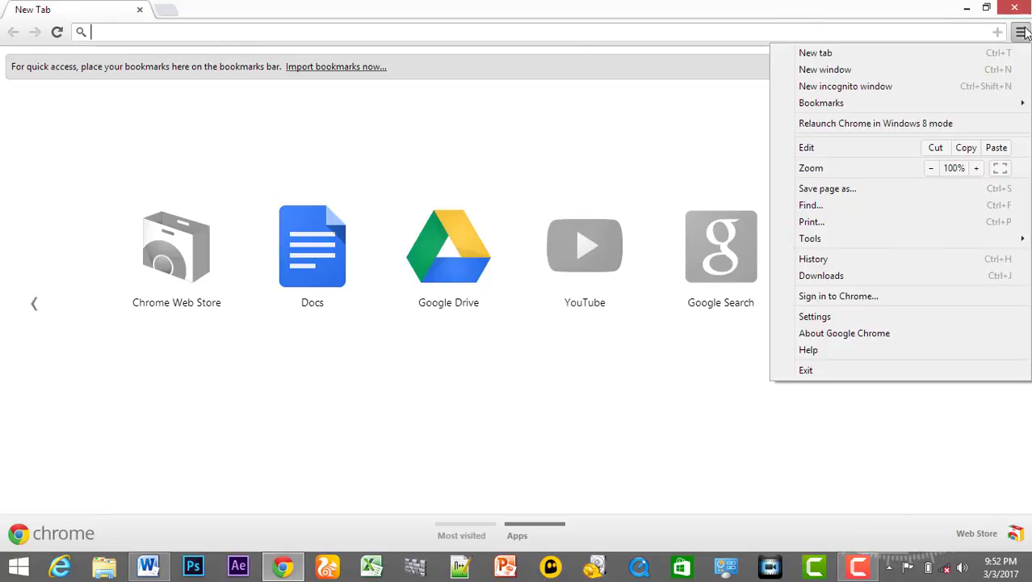
mouse_move(825, 106)
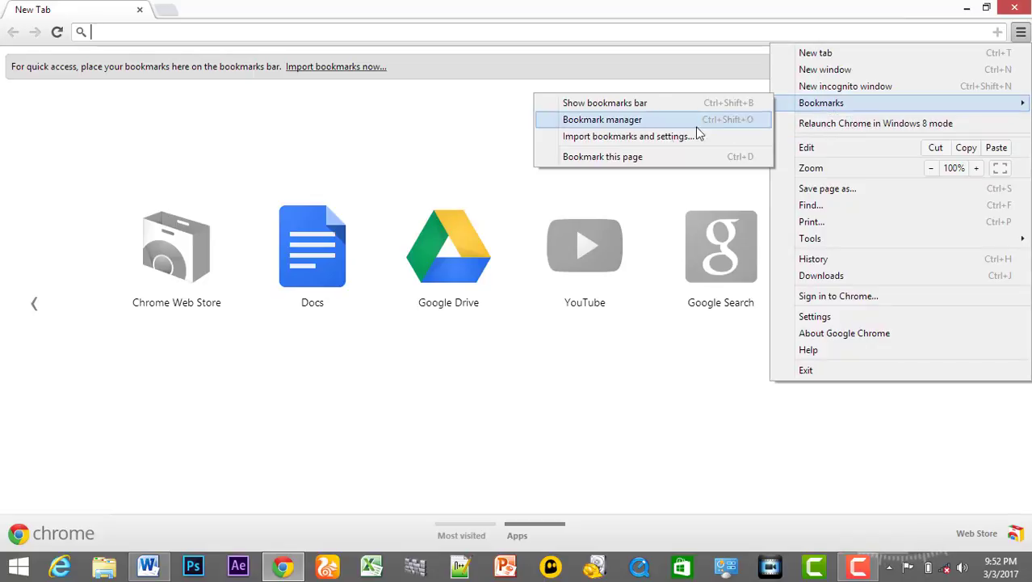
left_click(611, 121)
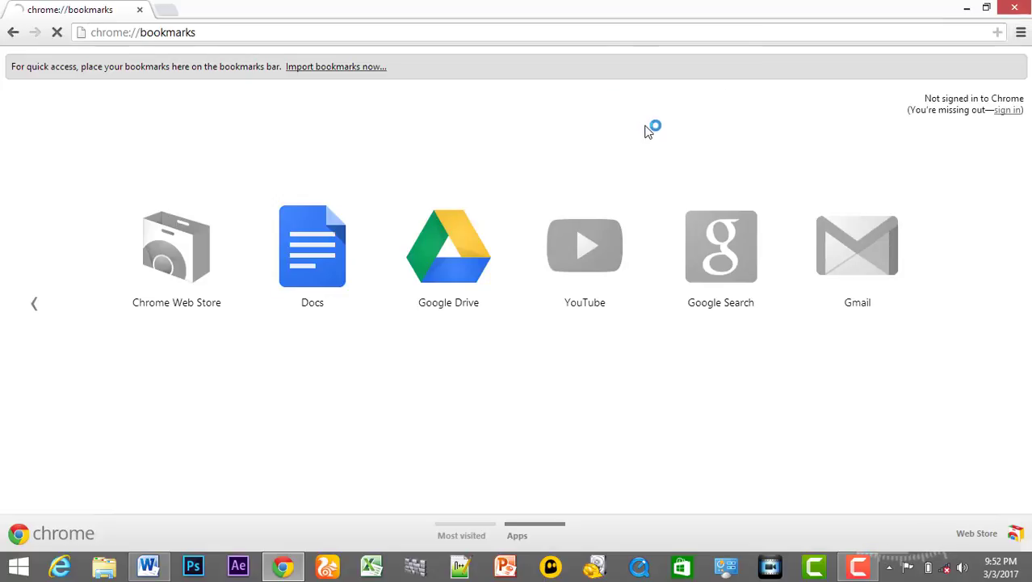
left_click(13, 34)
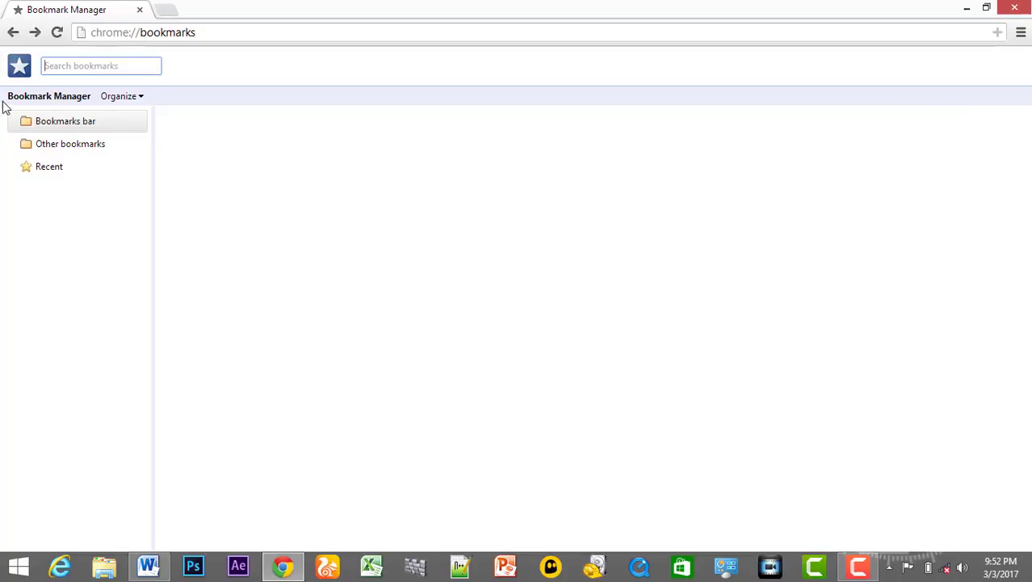
left_click(13, 33)
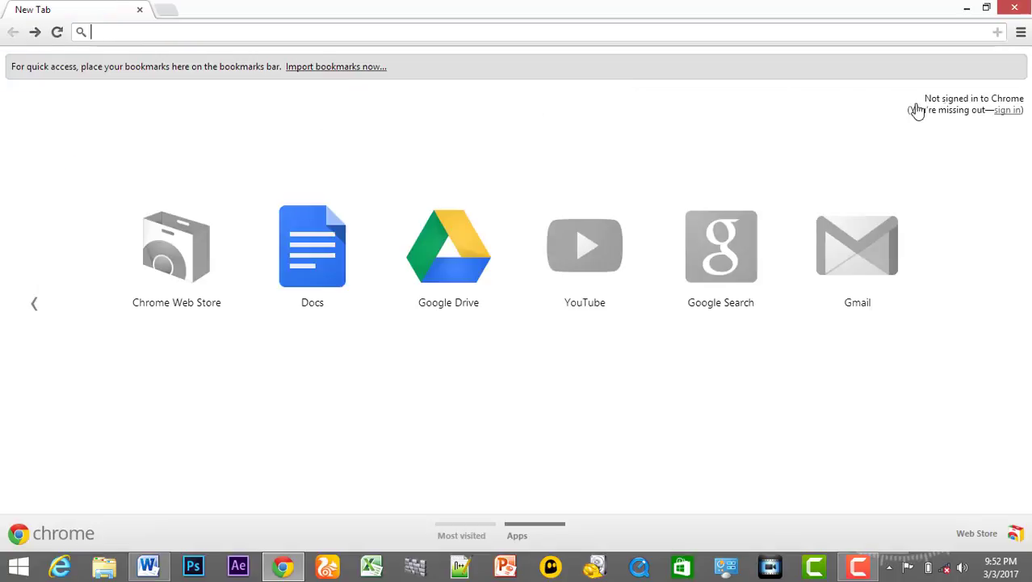
Step: Bookmark the New Tab page under the name "today" in the Bookmarks bar folder
left_click(1021, 32)
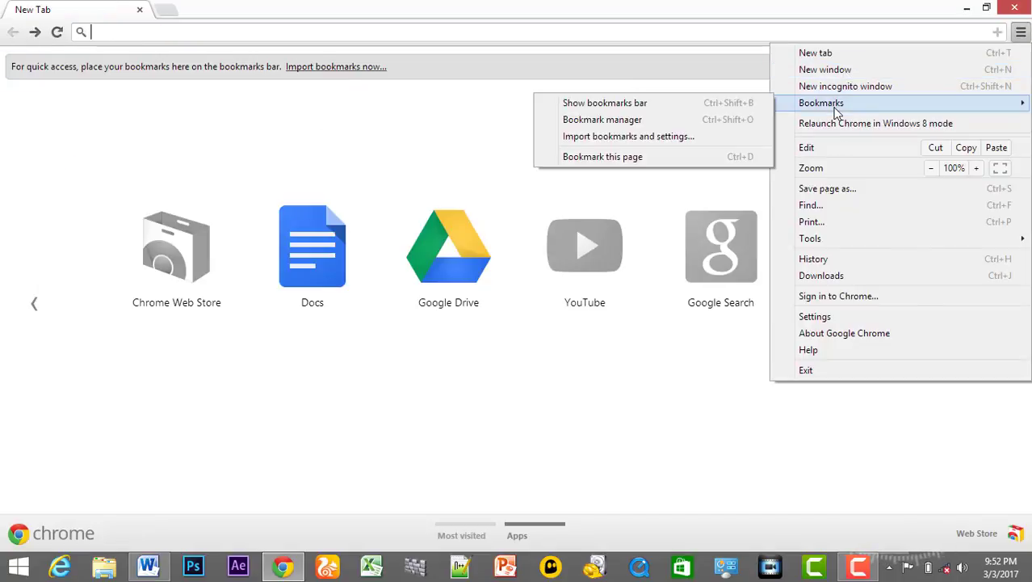
left_click(576, 159)
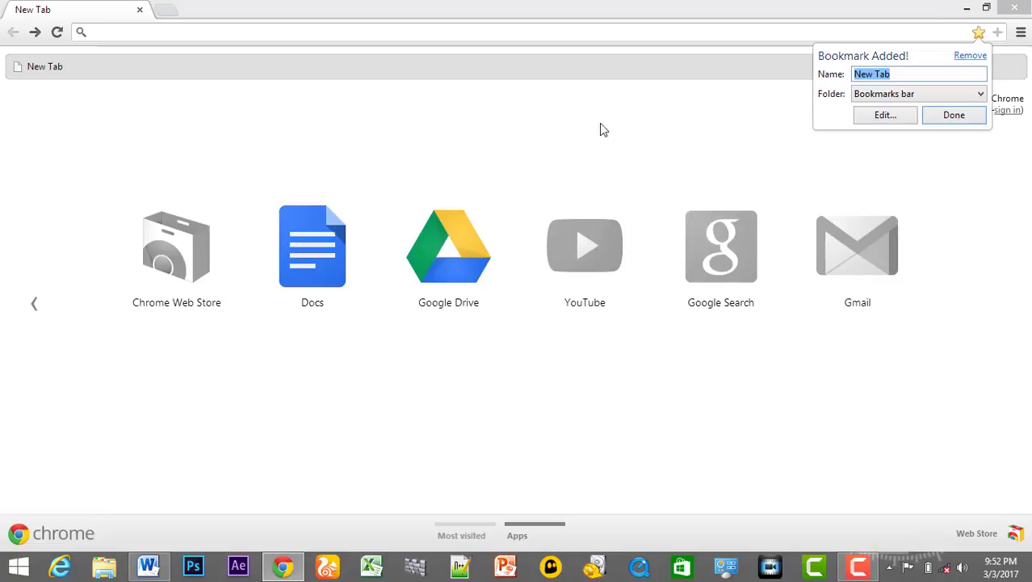
left_click(922, 94)
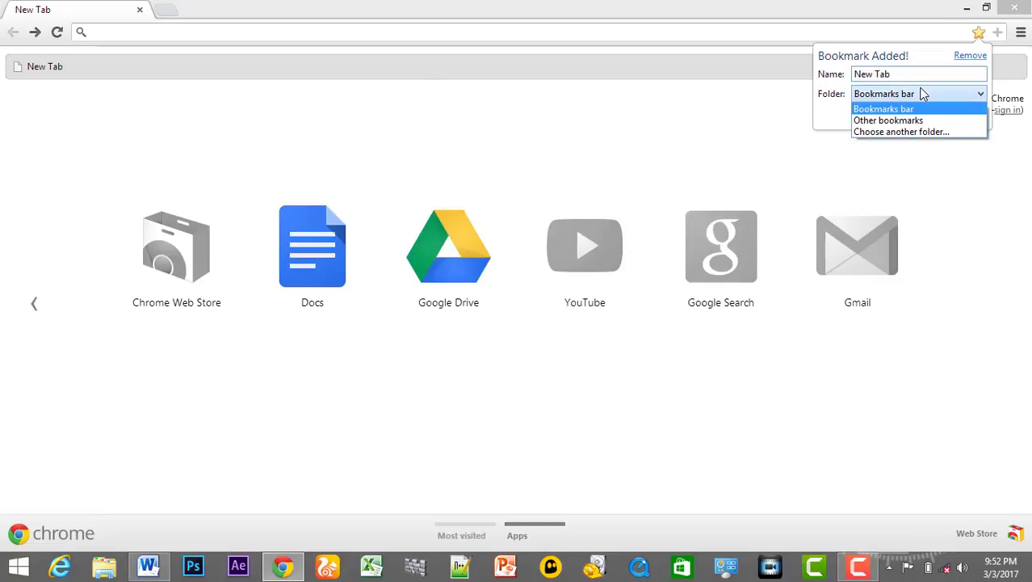
left_click(923, 94)
left_click_drag(915, 71, 695, 63)
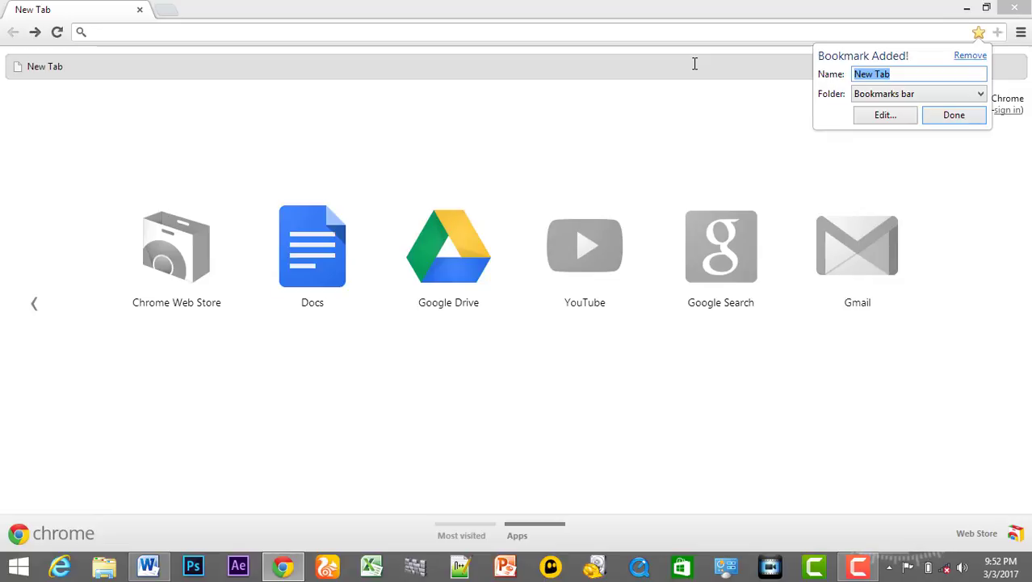
type("today")
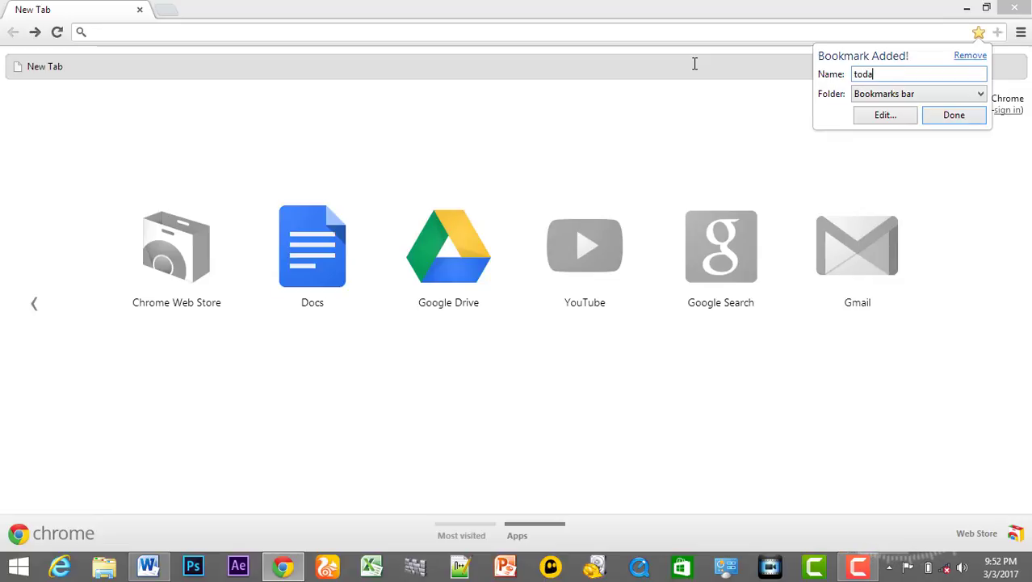
left_click(941, 115)
Step: Check the browser's bookmarks list for the saved "today" bookmark
left_click(1021, 32)
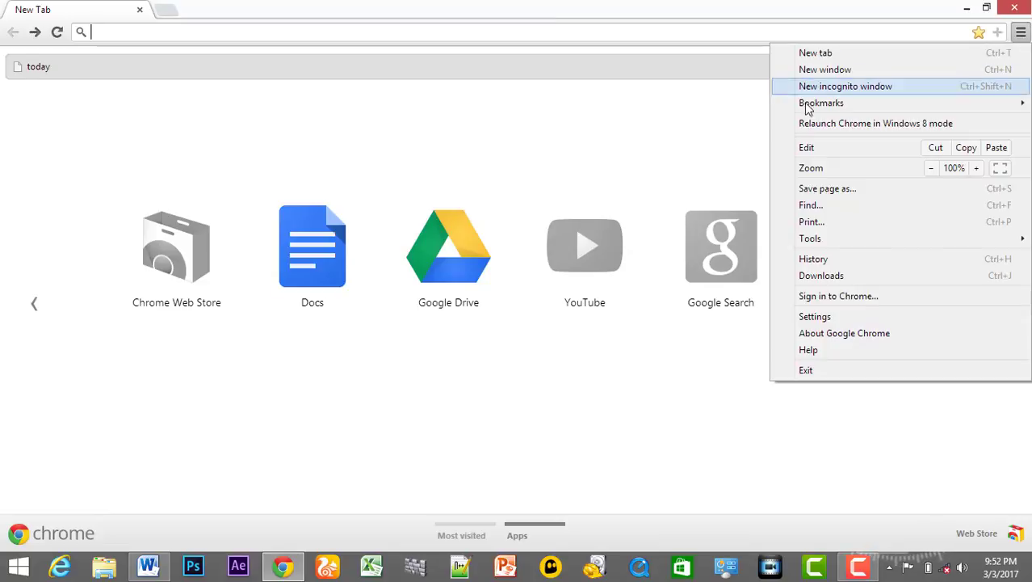
mouse_move(861, 103)
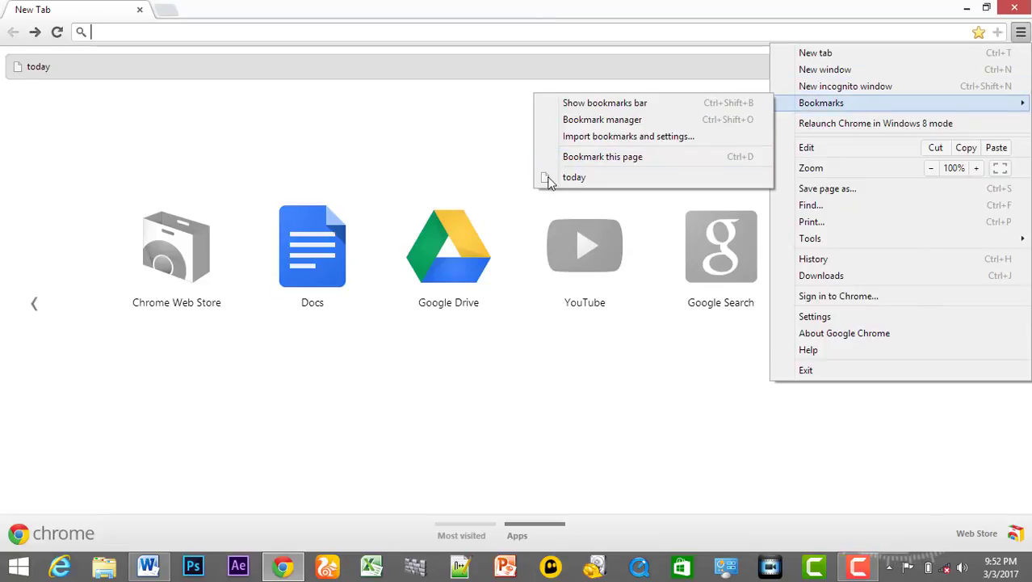
left_click(385, 152)
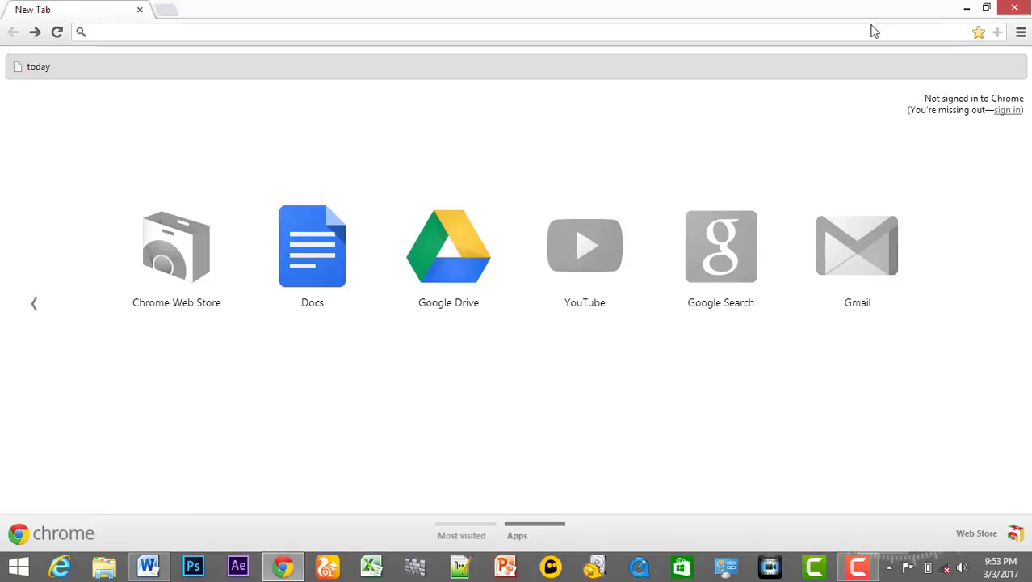
left_click(1021, 31)
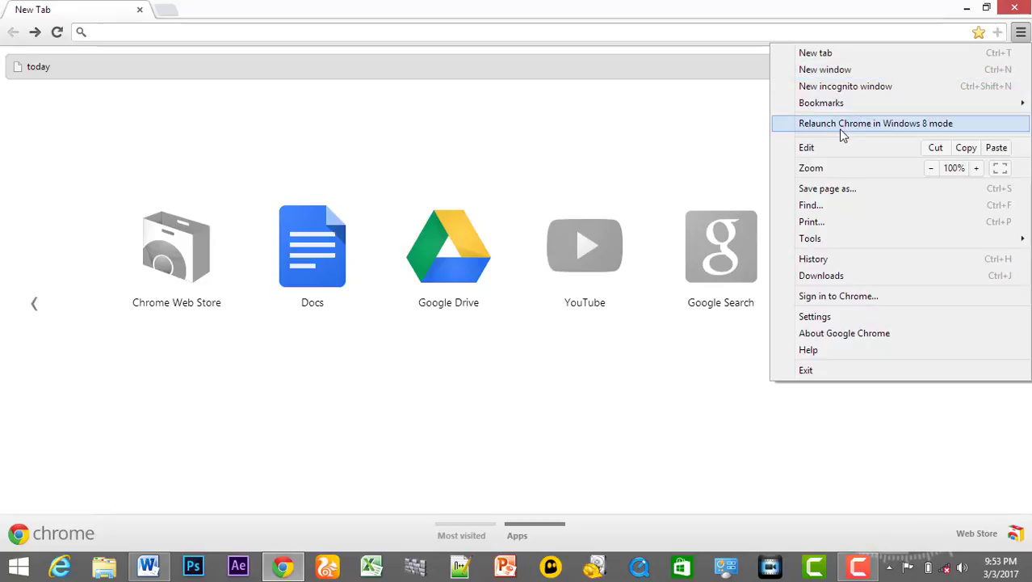
mouse_move(838, 107)
left_click(614, 177)
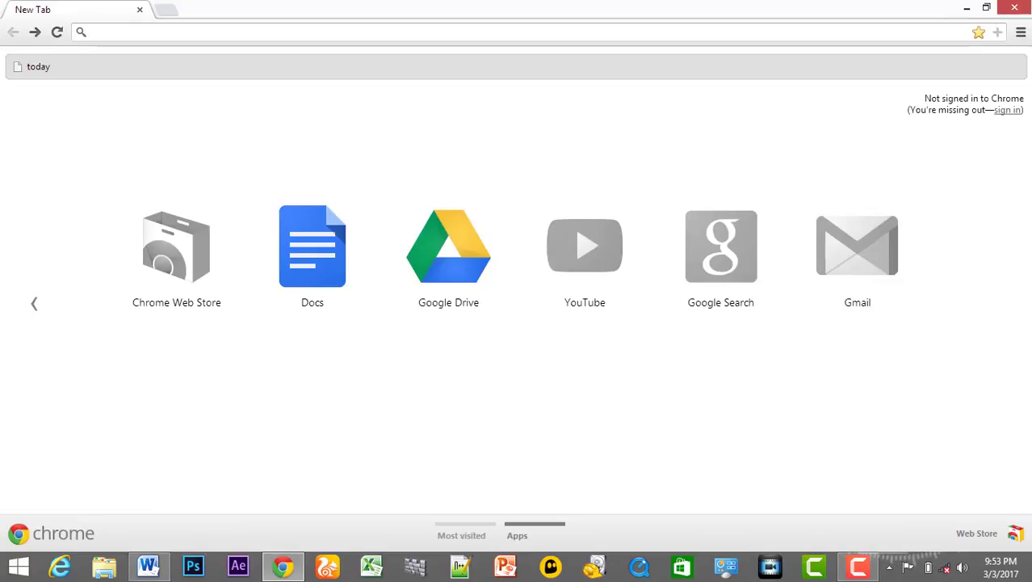
Step: Delete the "today" bookmark and close the browser
left_click(1022, 31)
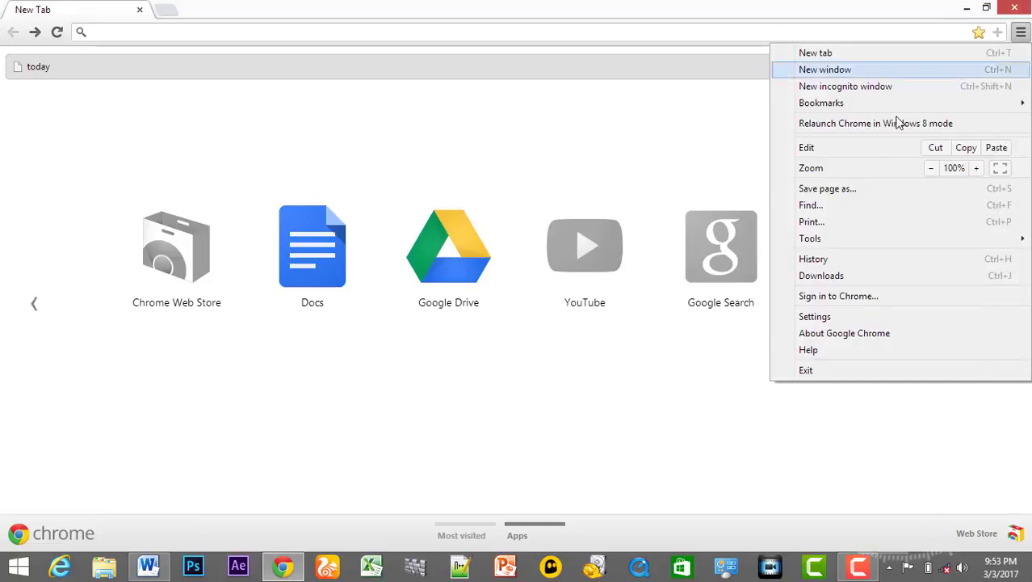
mouse_move(846, 104)
right_click(605, 180)
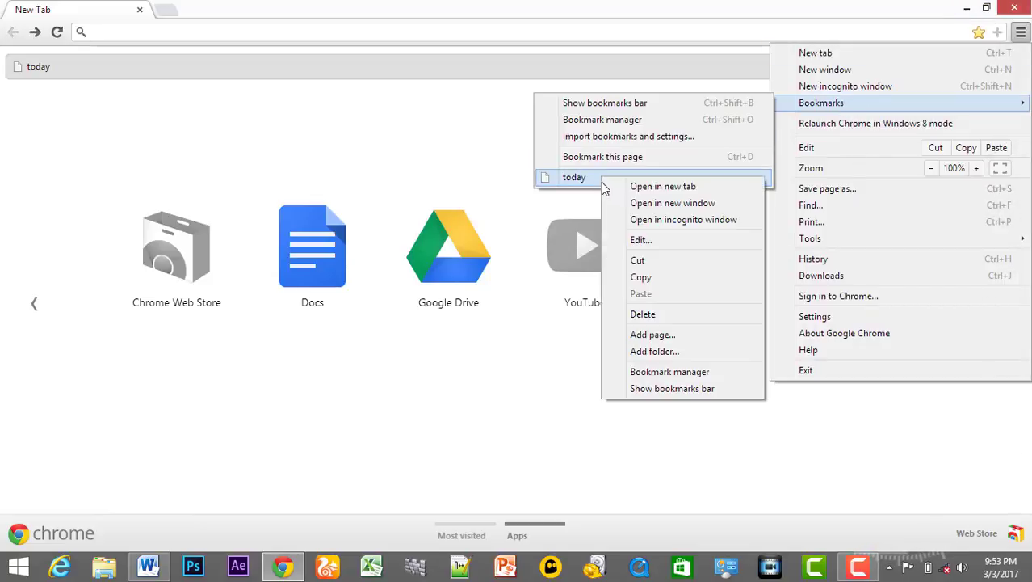
left_click(656, 313)
left_click(1014, 7)
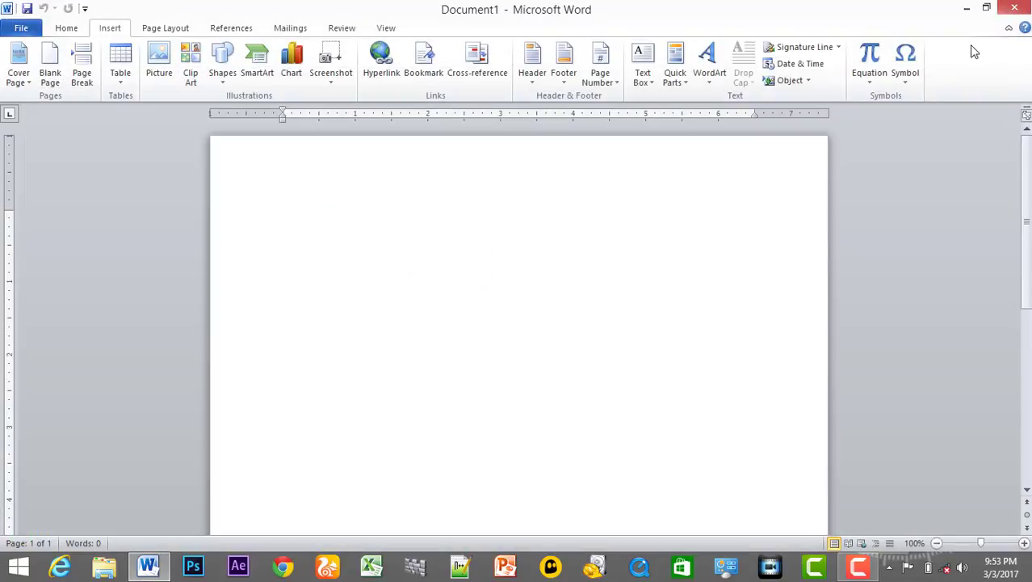
Step: Fill the blank Word document with sample paragraphs by entering =rand()
left_click(161, 569)
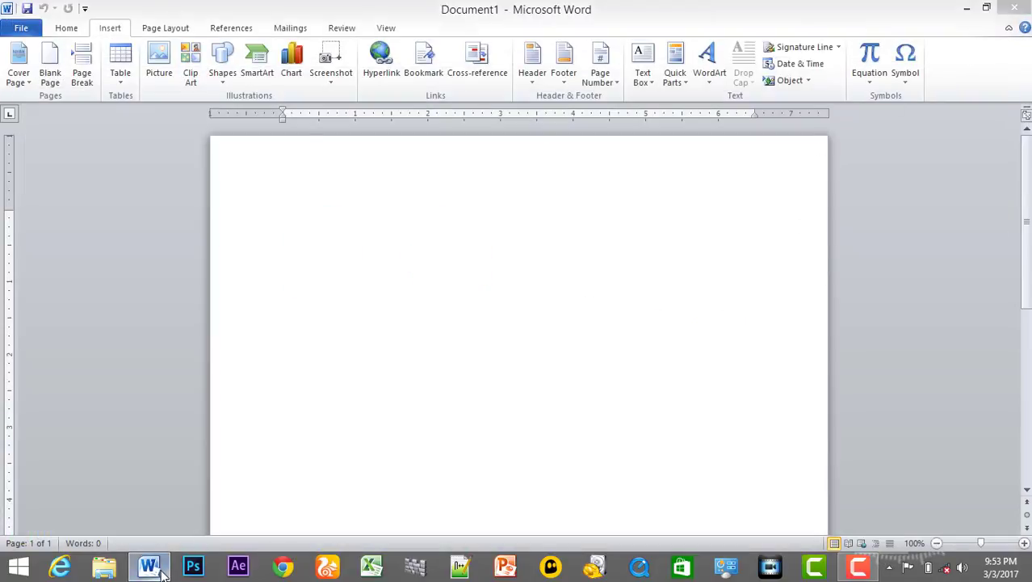
left_click(160, 569)
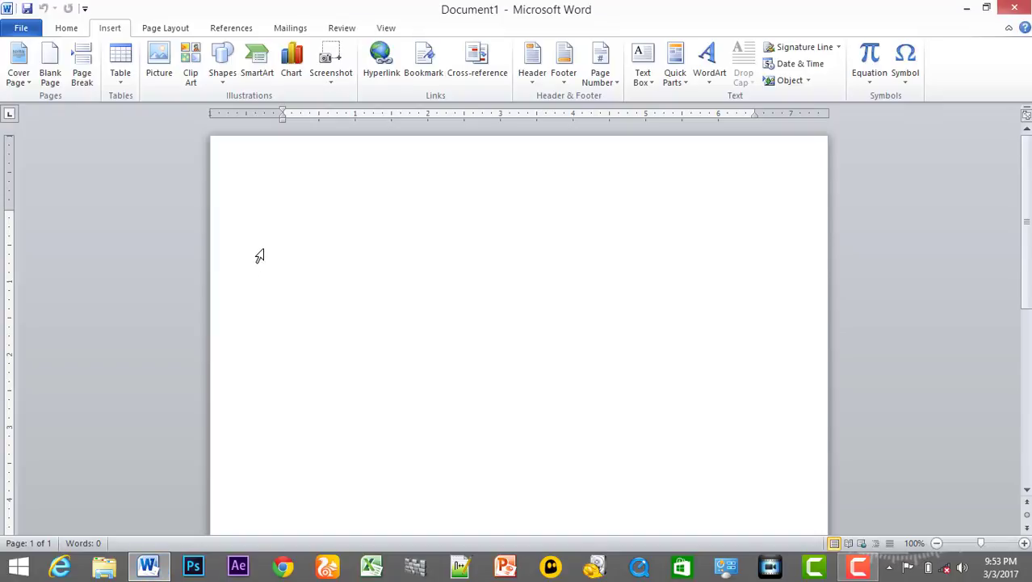
type("=ra")
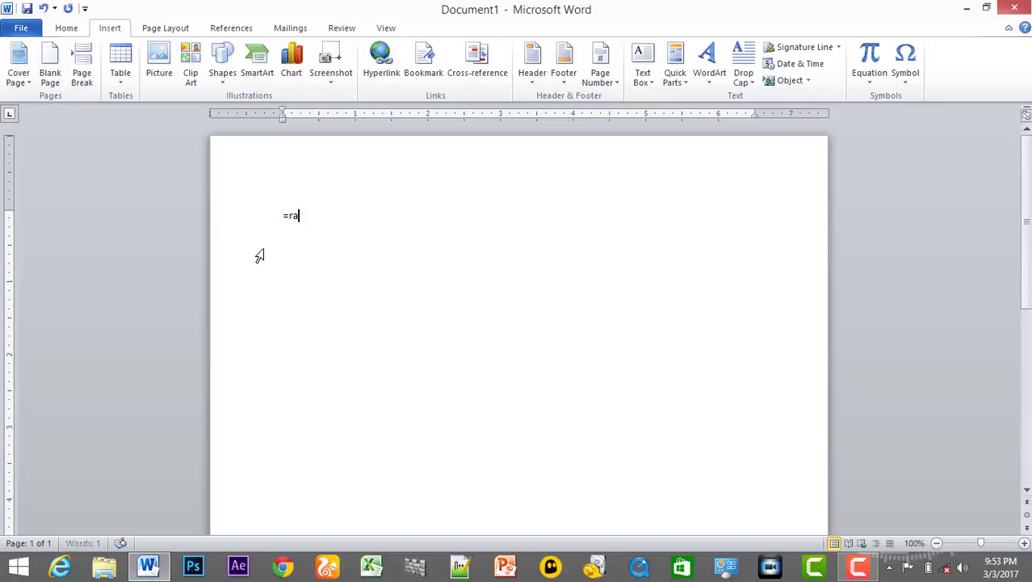
type("nd()")
key("Return")
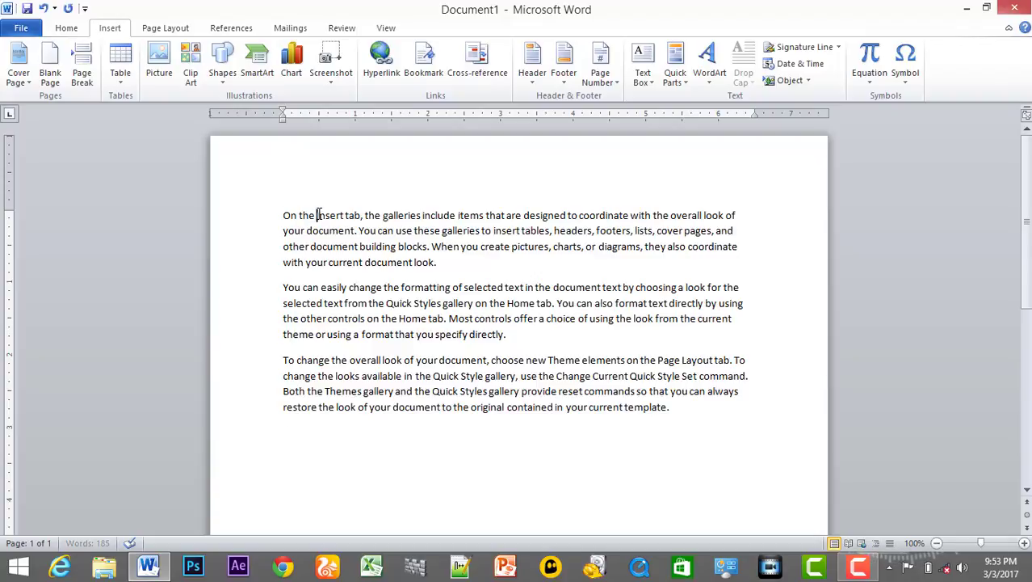
Step: Select the word "Insert" in the first paragraph and add a bookmark named "ss" to it
left_click_drag(315, 215, 344, 216)
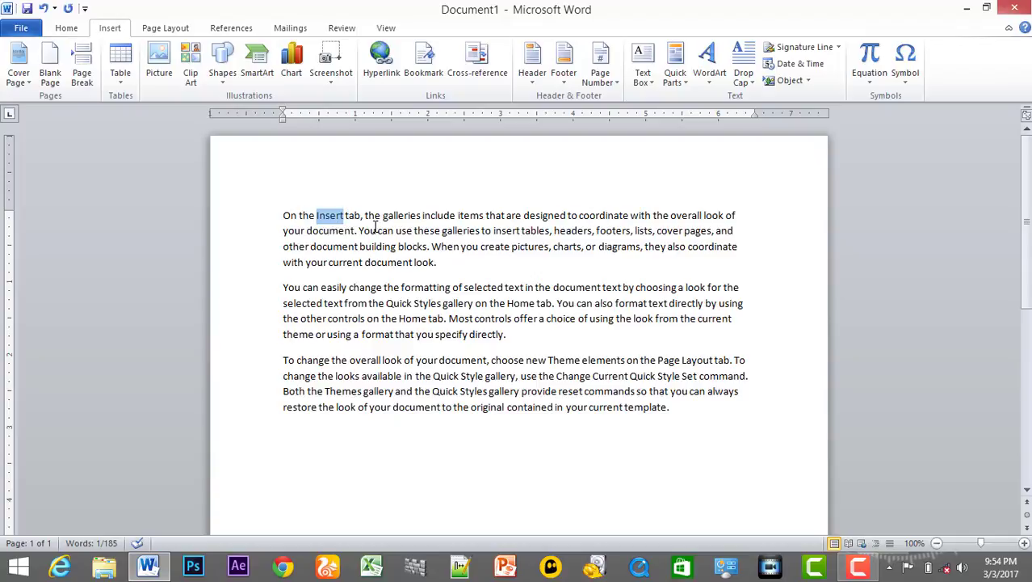
left_click(429, 82)
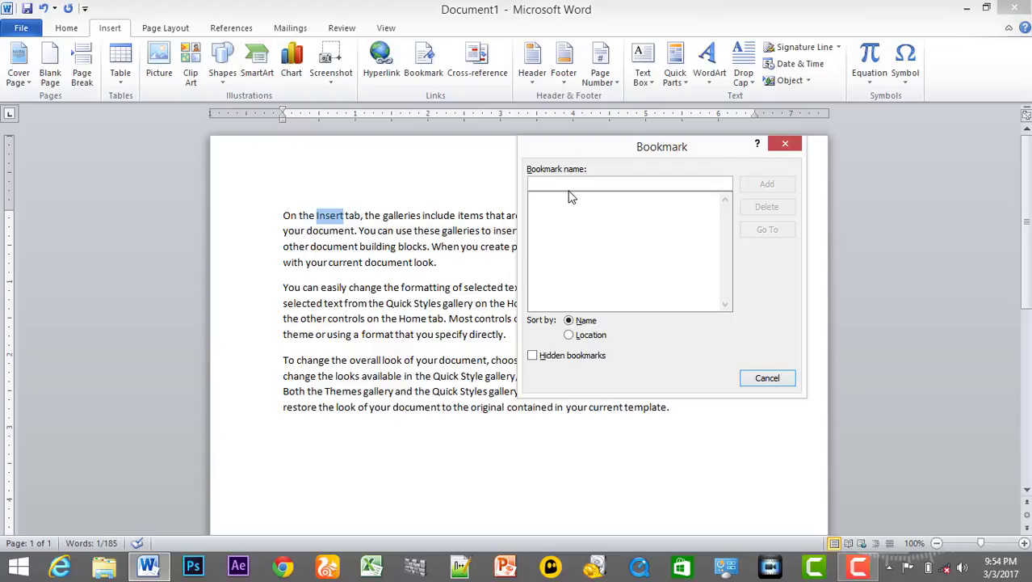
type("ss")
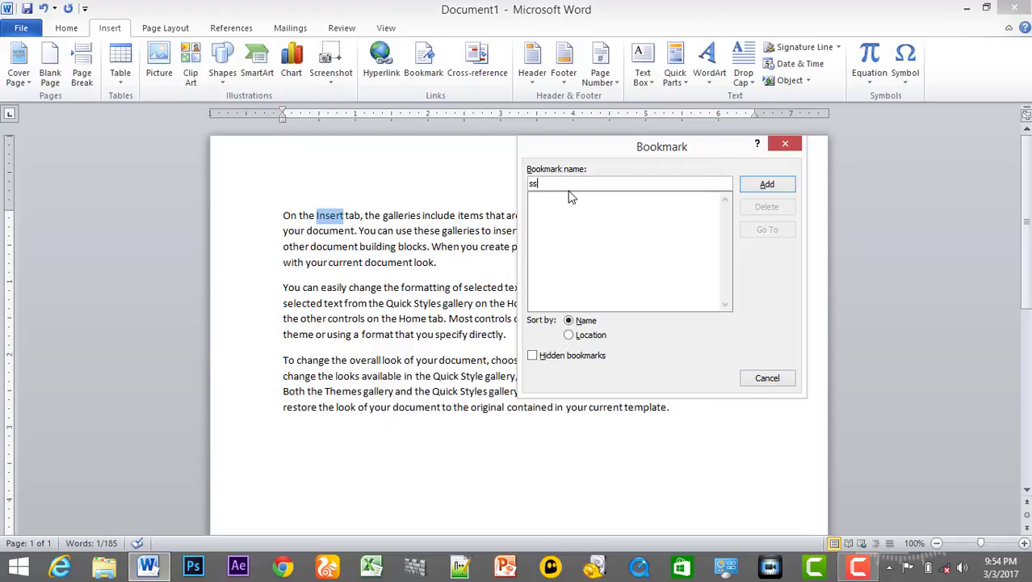
left_click(786, 188)
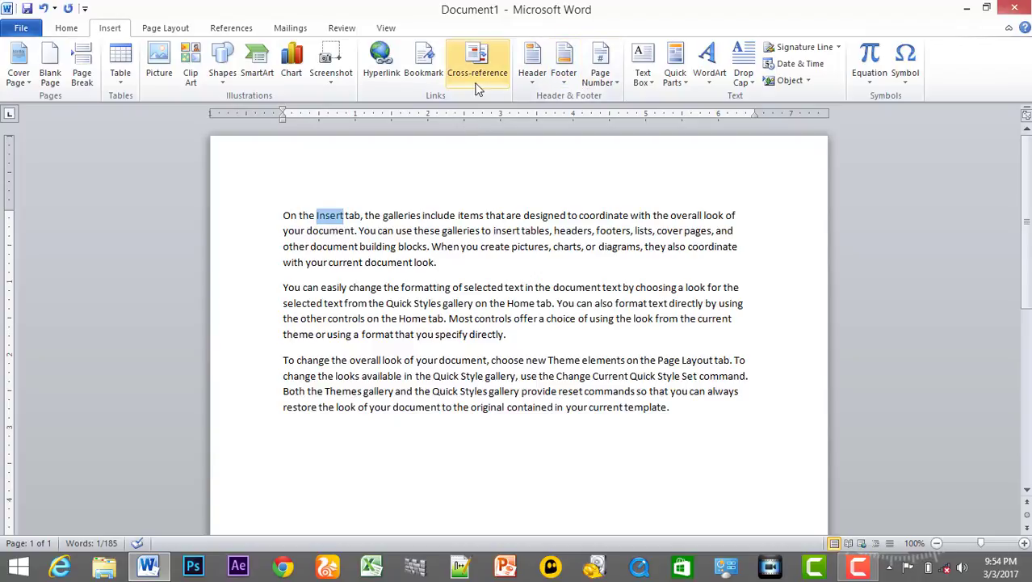
Step: Review the document's bookmark list and delete the bookmark "ss"
left_click(429, 80)
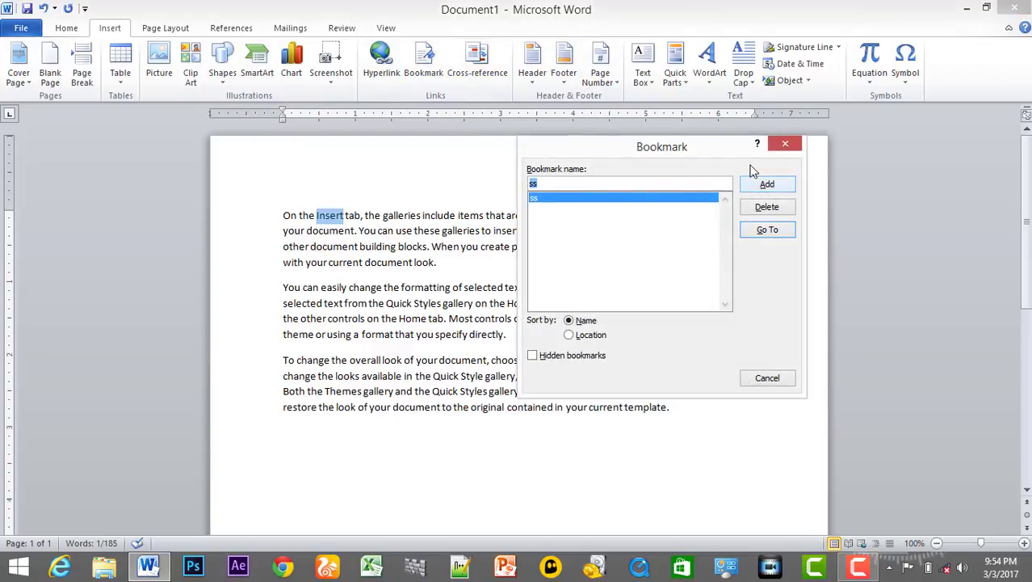
left_click(784, 144)
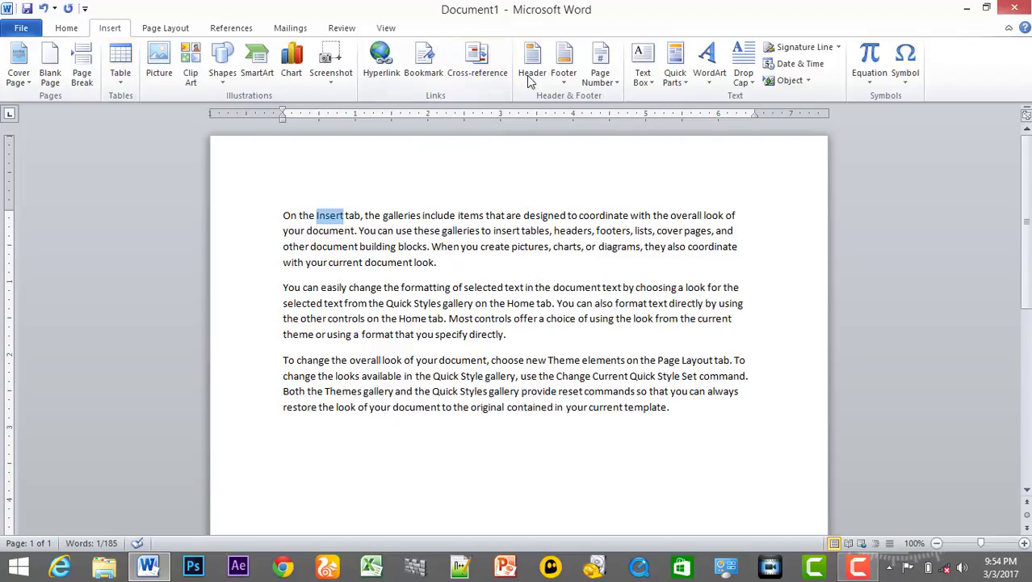
left_click(424, 77)
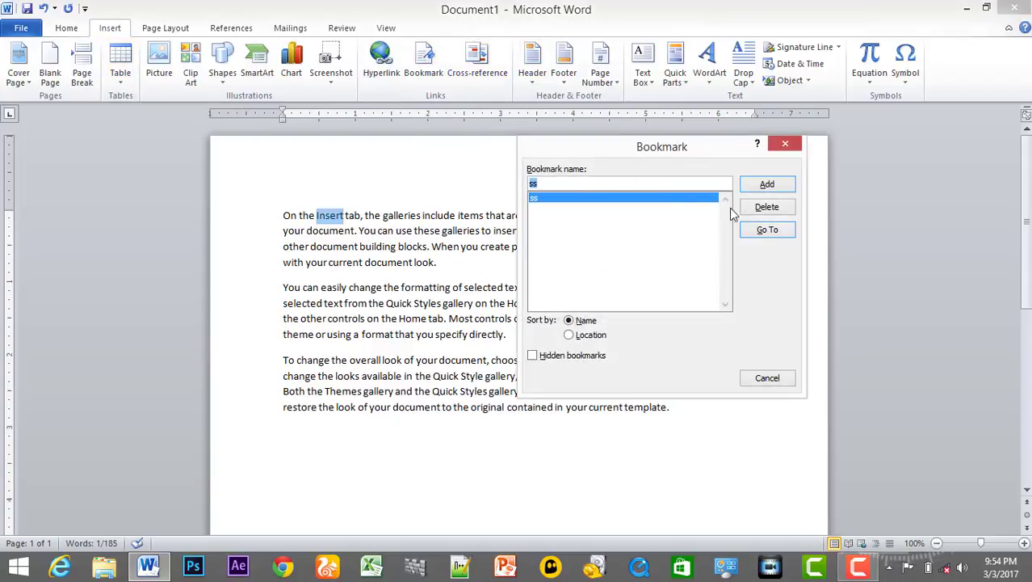
left_click(777, 208)
left_click(768, 379)
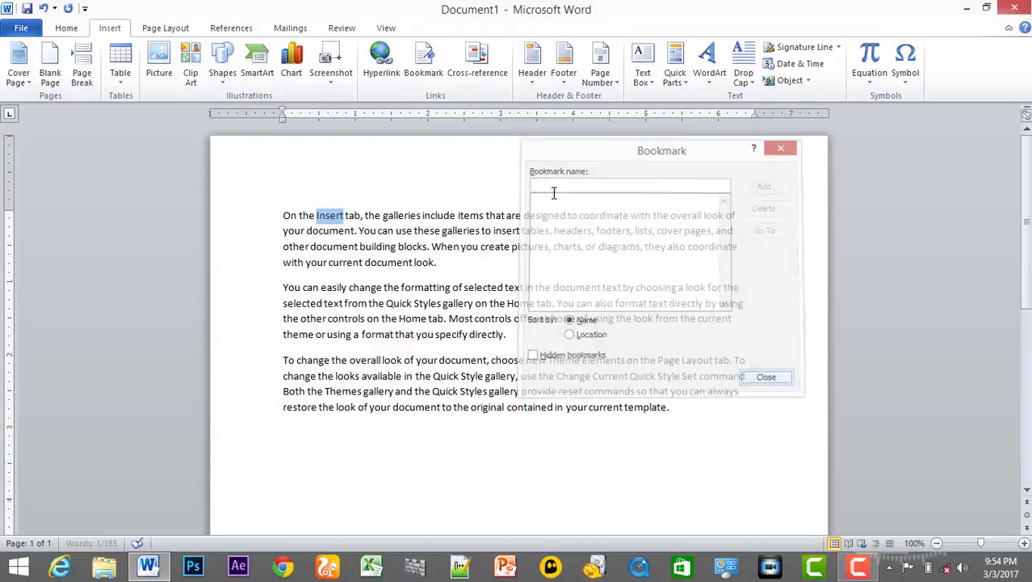
Step: Make the word "Insert" in the first paragraph bold and set its font color to standard Blue
left_click(64, 31)
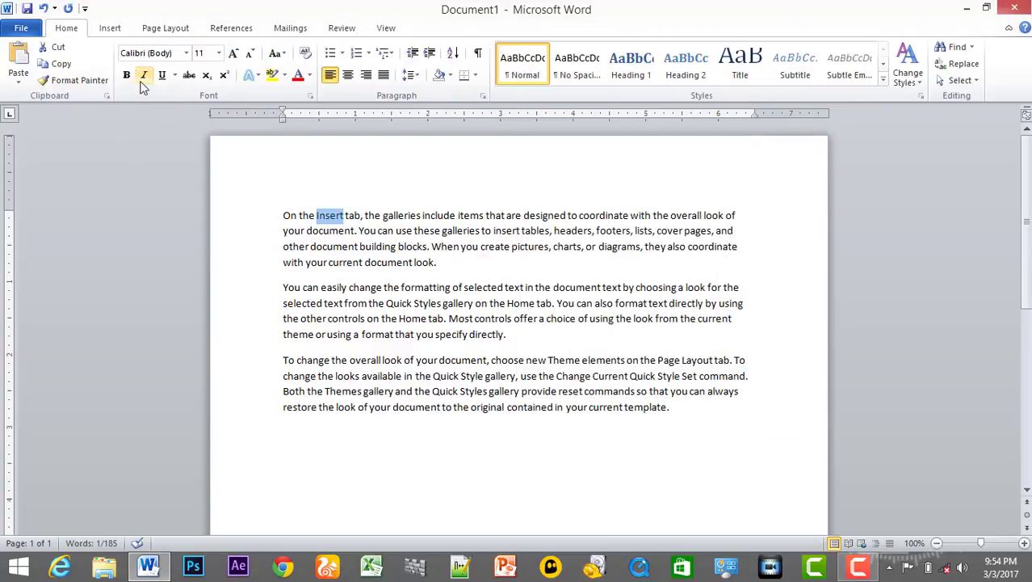
left_click(126, 74)
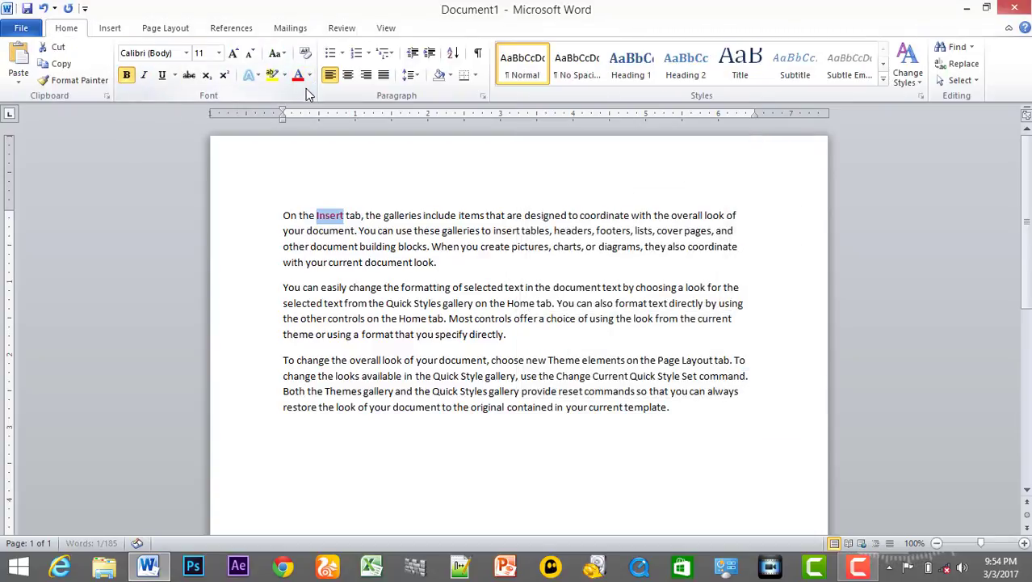
left_click(309, 75)
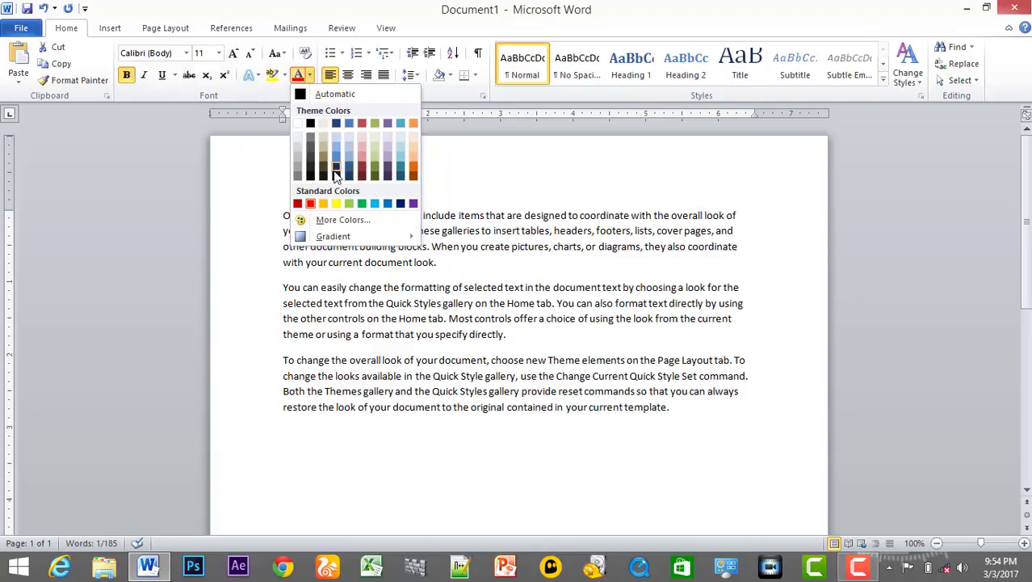
left_click(387, 205)
left_click(362, 230)
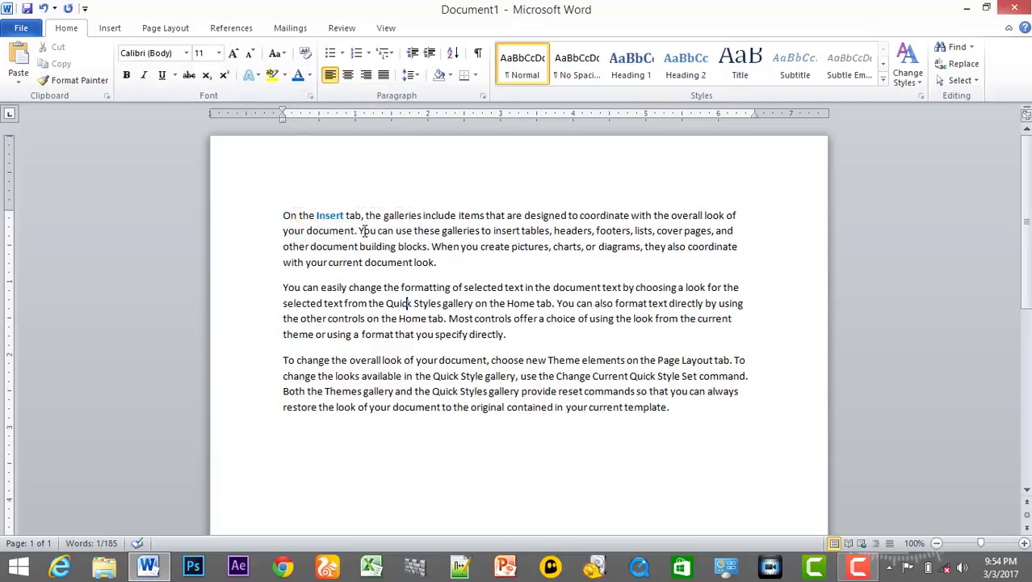
Step: Add a bookmark named "ss" to the blue word "Insert" and check it in the bookmark list
left_click_drag(345, 216, 315, 217)
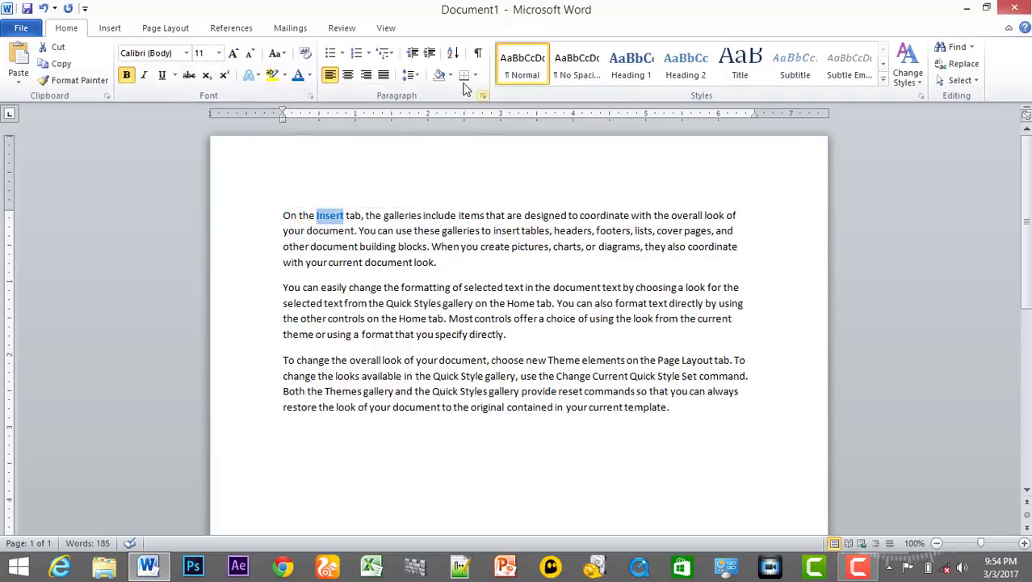
left_click(110, 27)
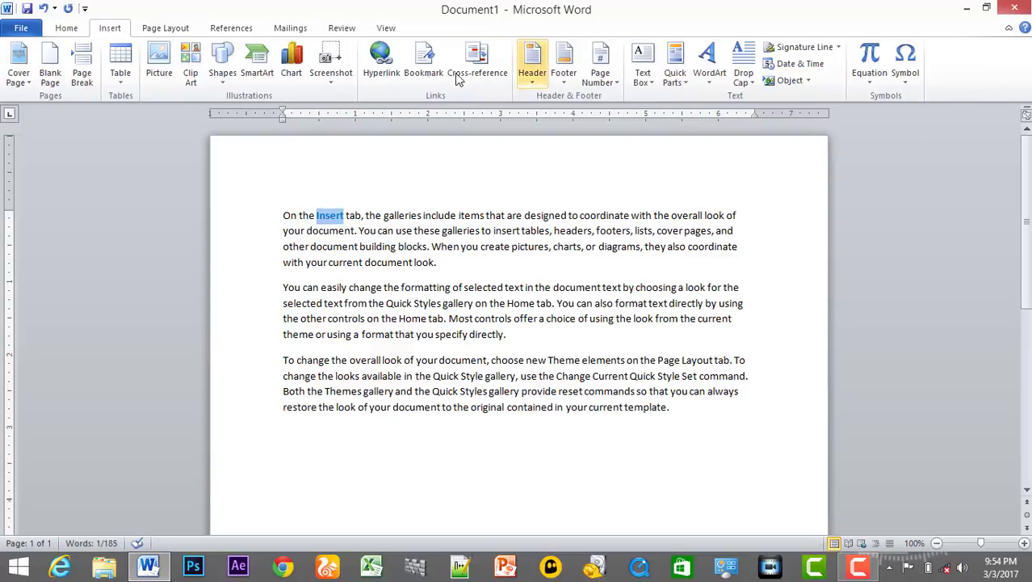
left_click(423, 65)
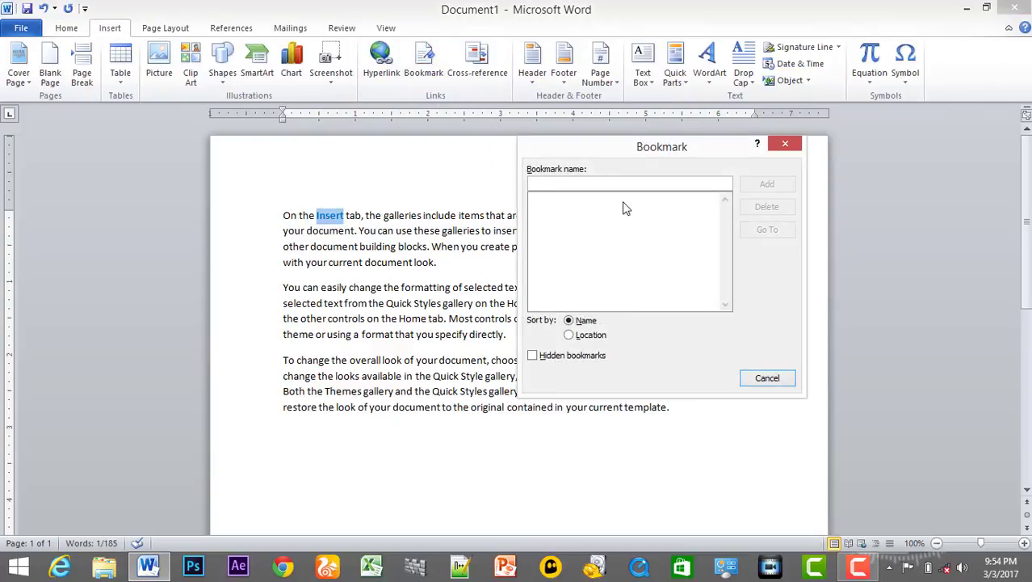
type("ss")
left_click(767, 185)
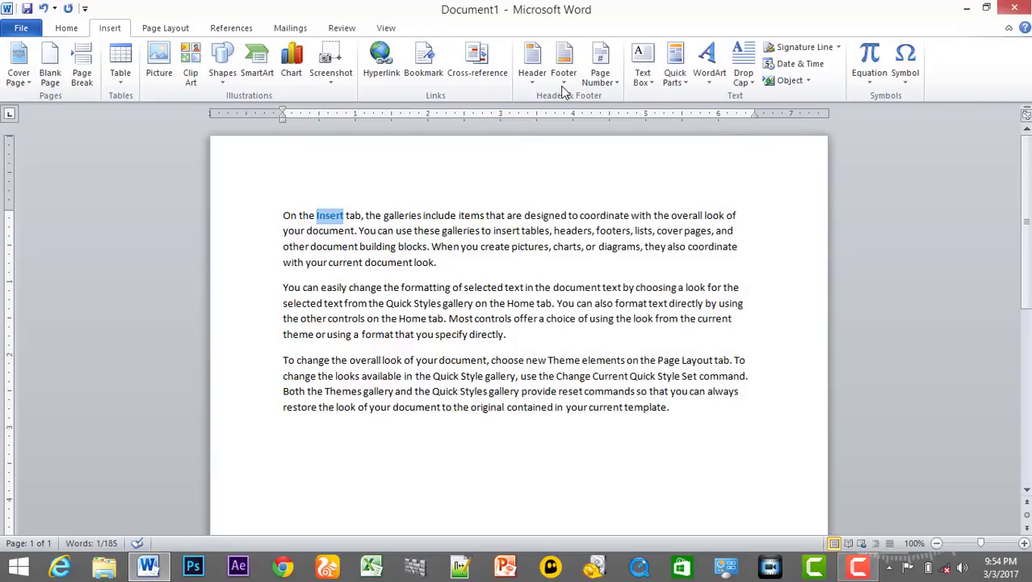
left_click(428, 73)
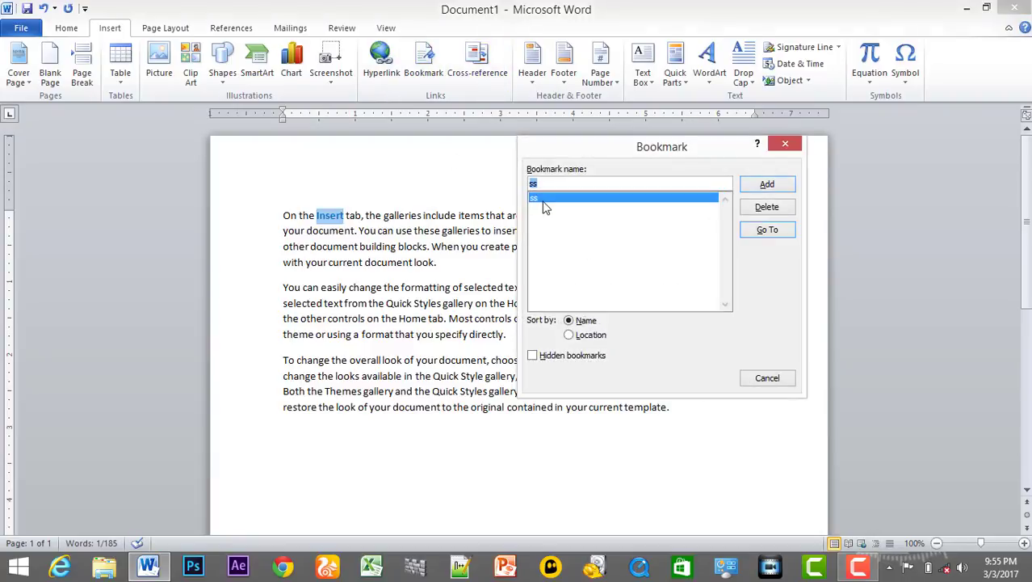
left_click(786, 147)
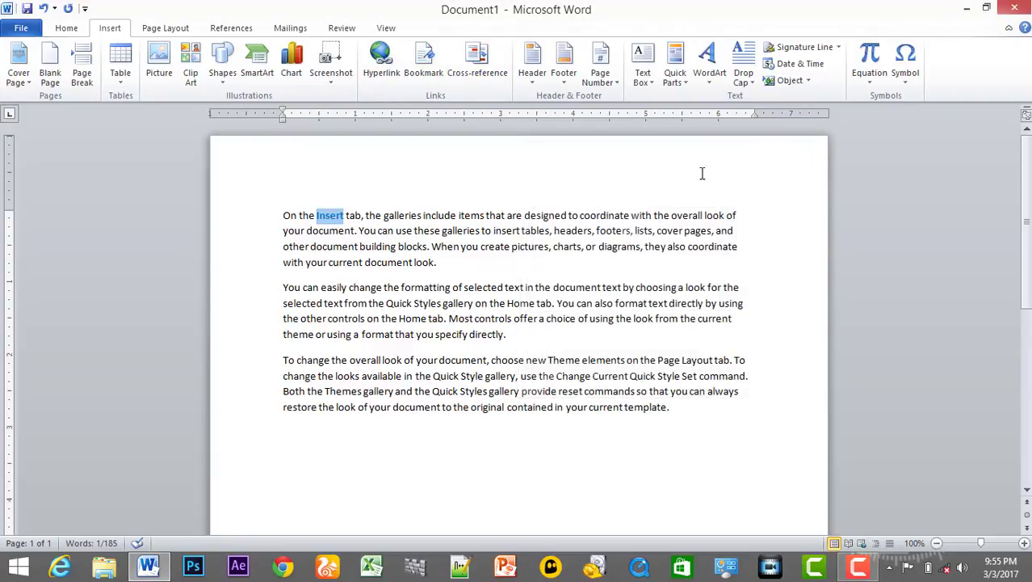
Step: Replace the word "change" at the start of the third paragraph with a hyperlinked cross-reference to the bookmark text of "ss"
left_click(508, 307)
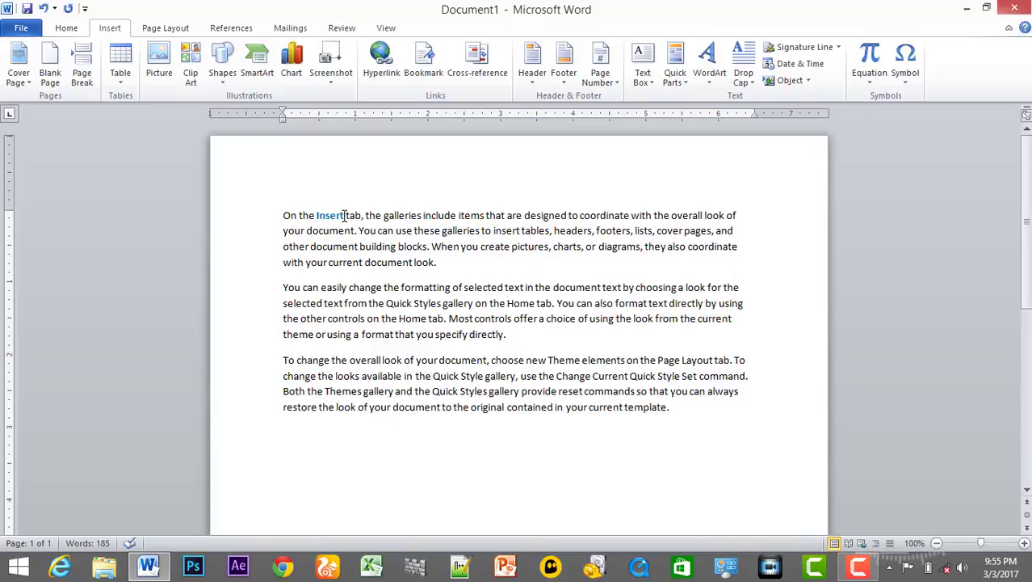
left_click_drag(337, 214, 315, 216)
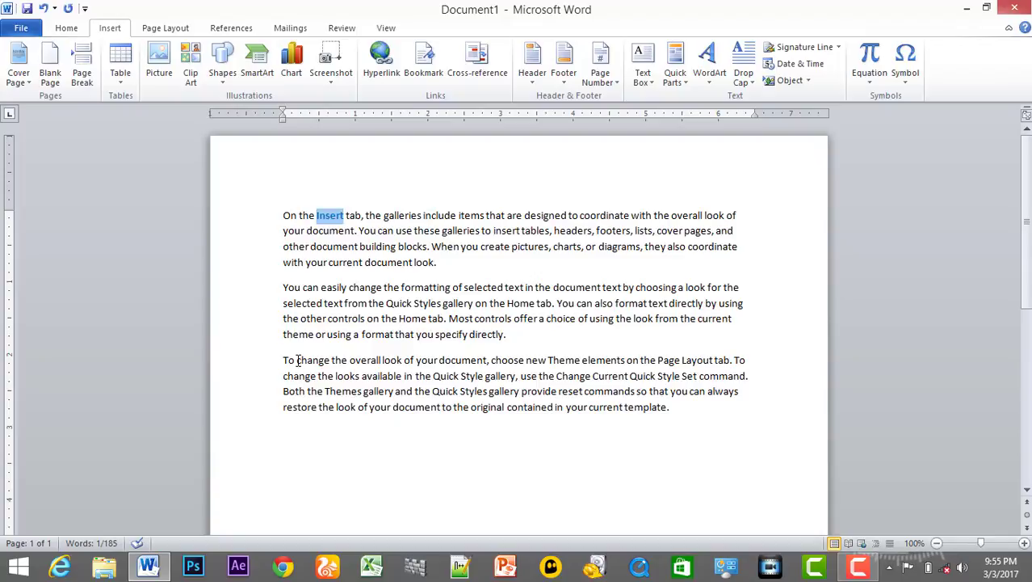
left_click_drag(297, 360, 320, 361)
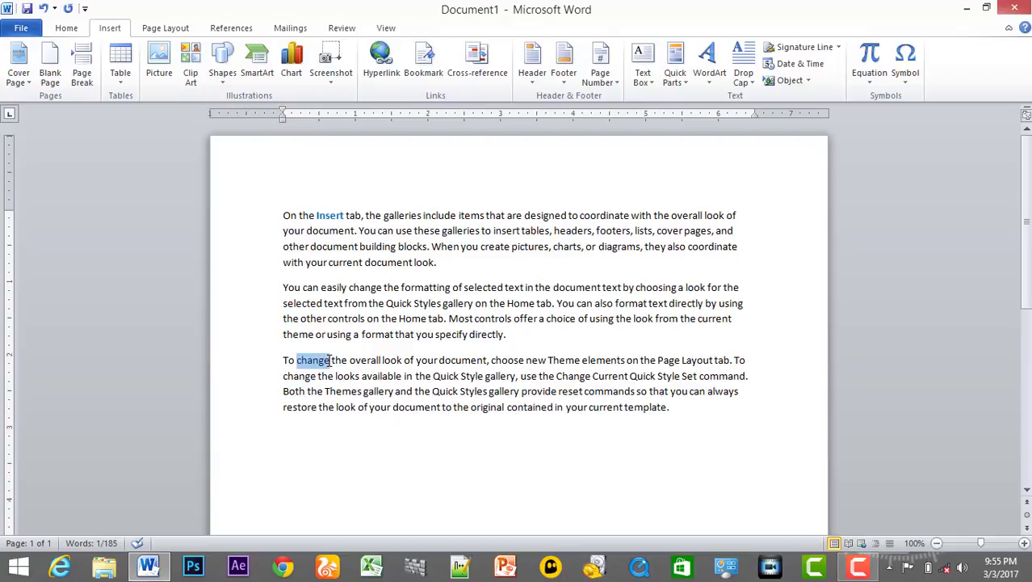
mouse_move(305, 356)
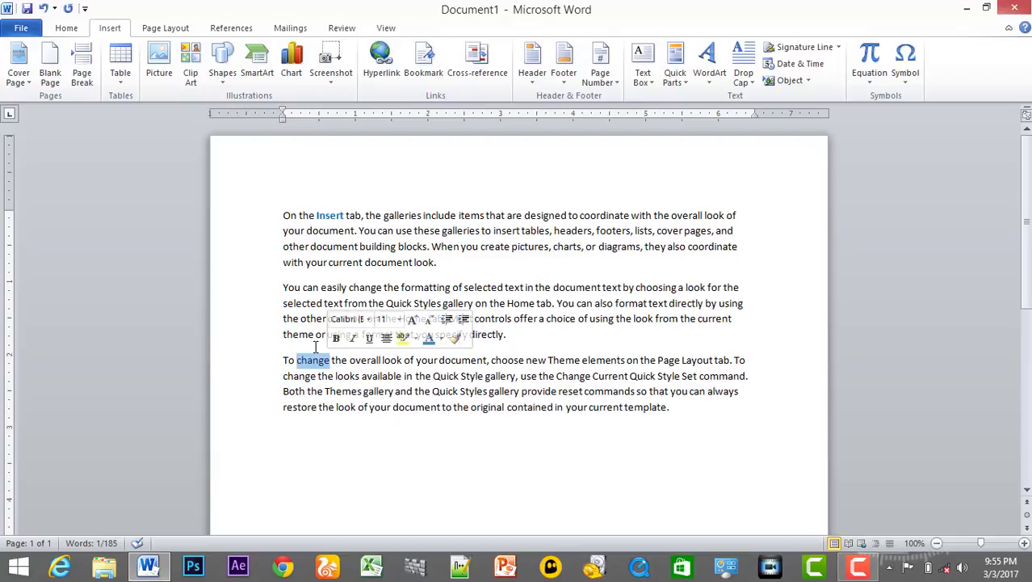
left_click(479, 64)
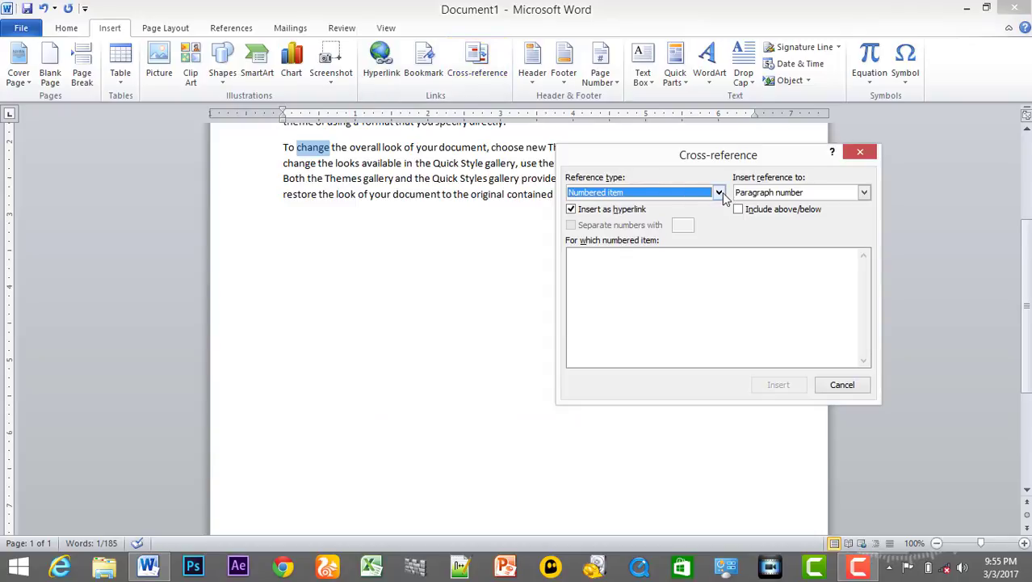
left_click(719, 192)
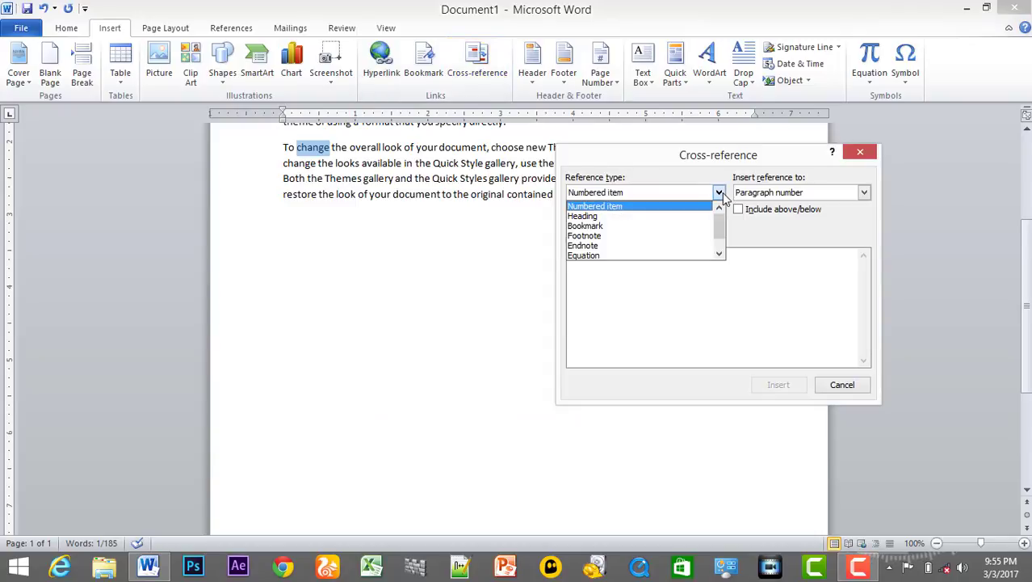
left_click(592, 227)
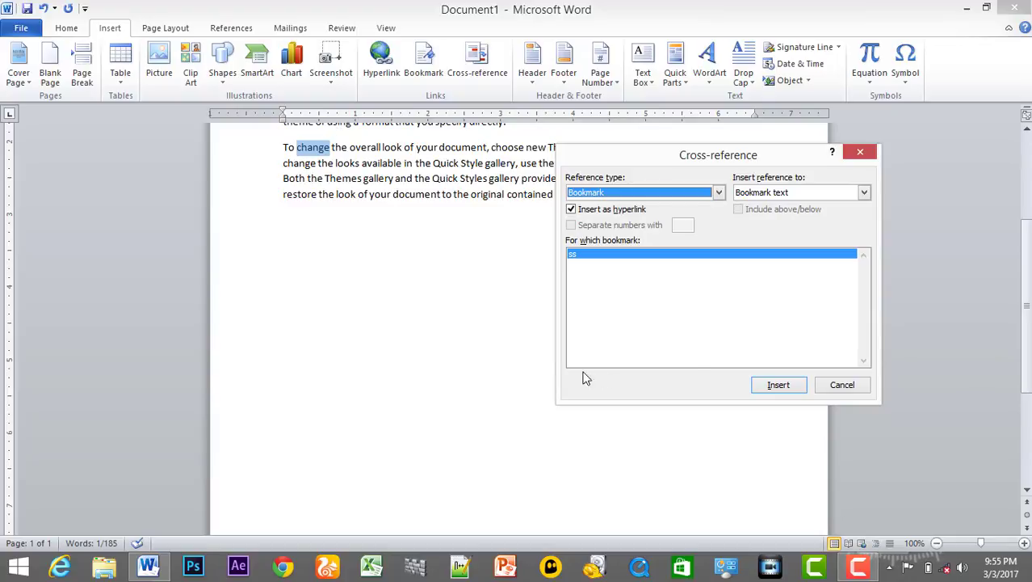
left_click(787, 386)
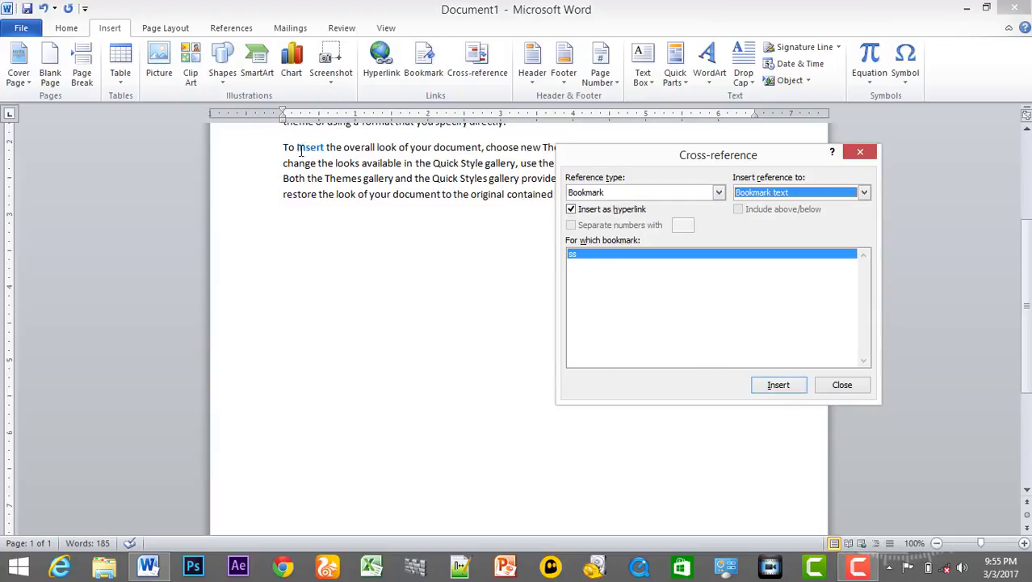
left_click(842, 385)
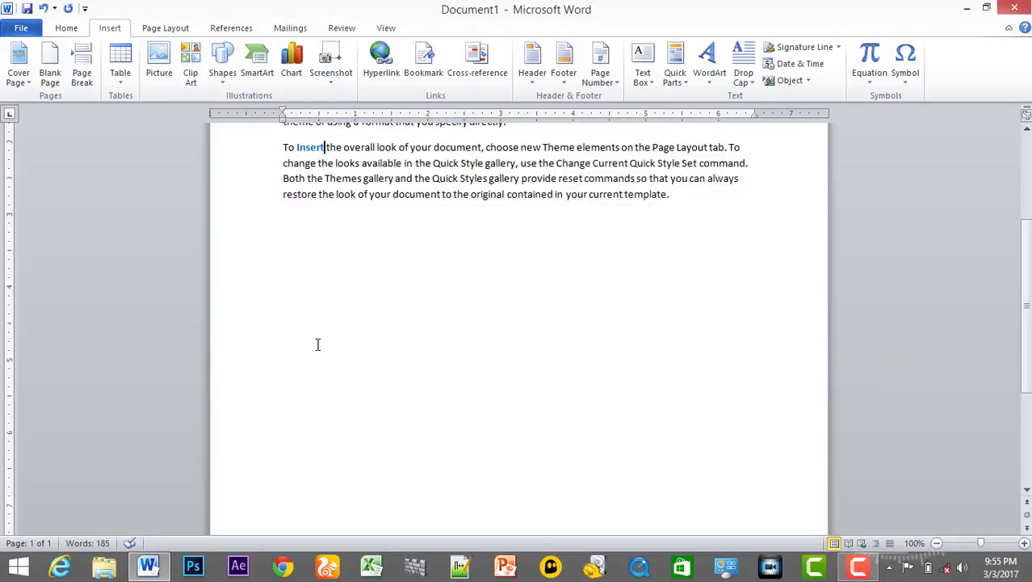
scroll(318, 345, "up", 5)
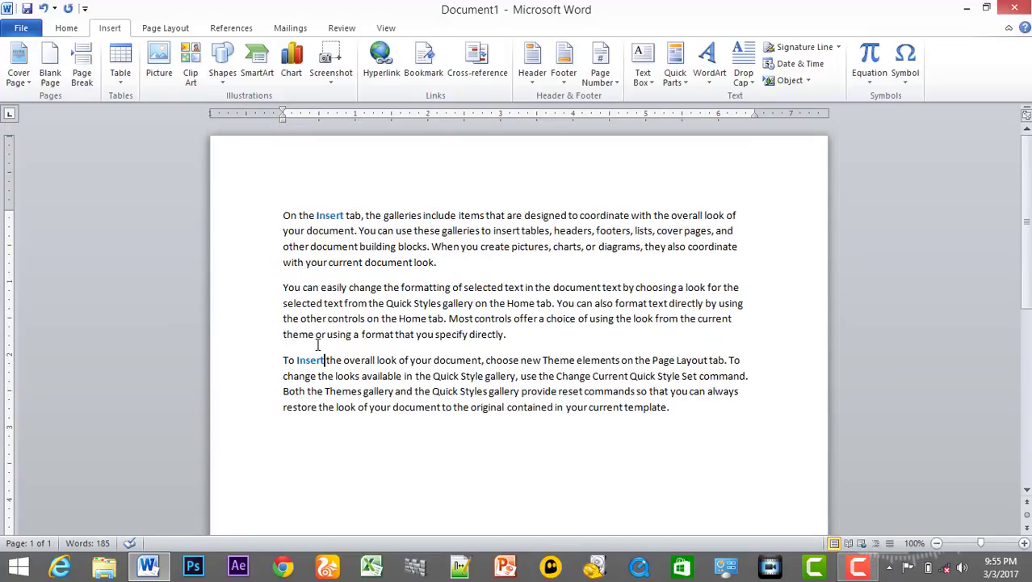
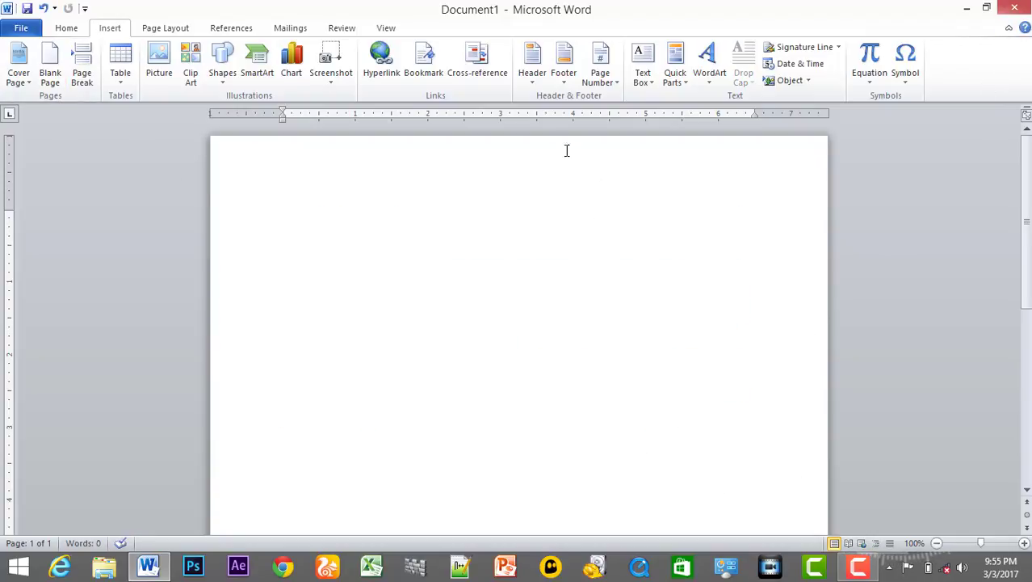
Step: Open the blank page's header for editing and examine the header and footer areas
double_click(422, 179)
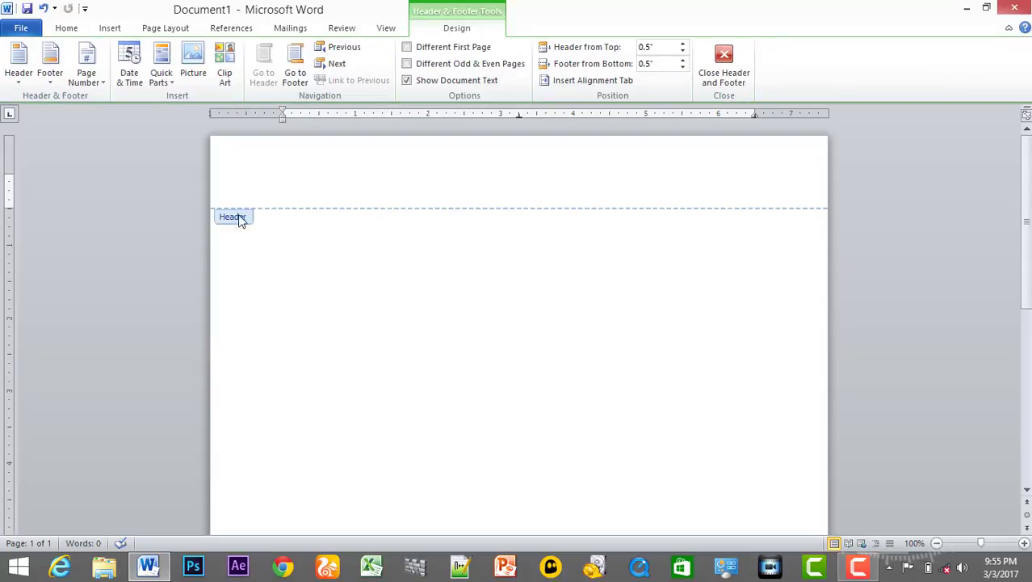
scroll(588, 300, "down", 3)
scroll(591, 300, "down", 2)
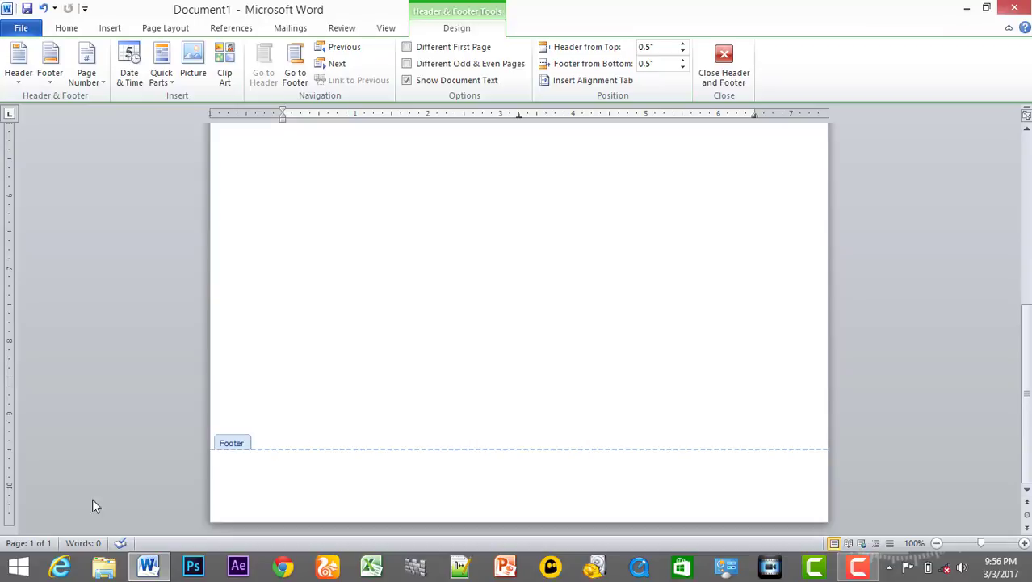
scroll(341, 494, "up", 5)
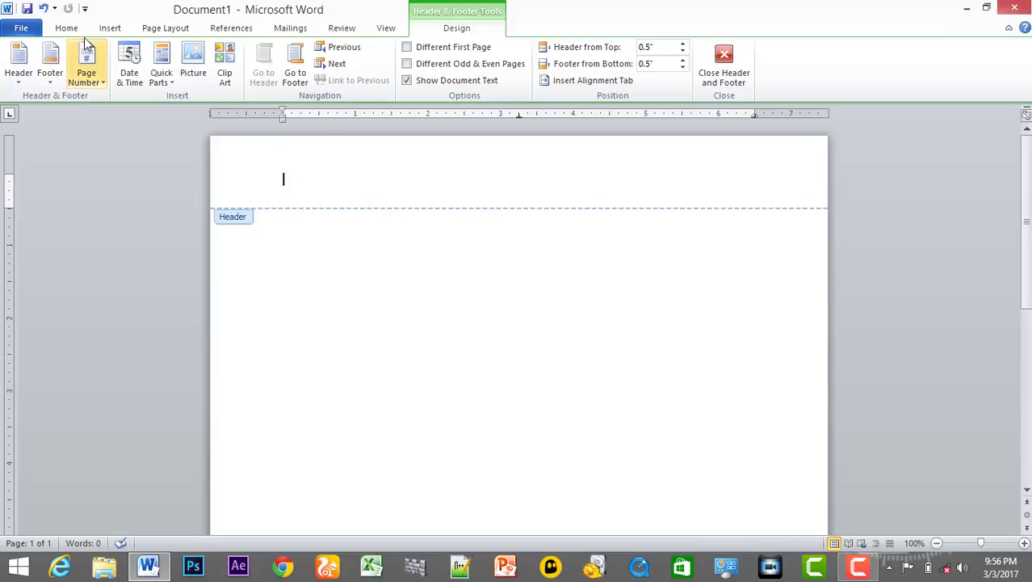
left_click(108, 29)
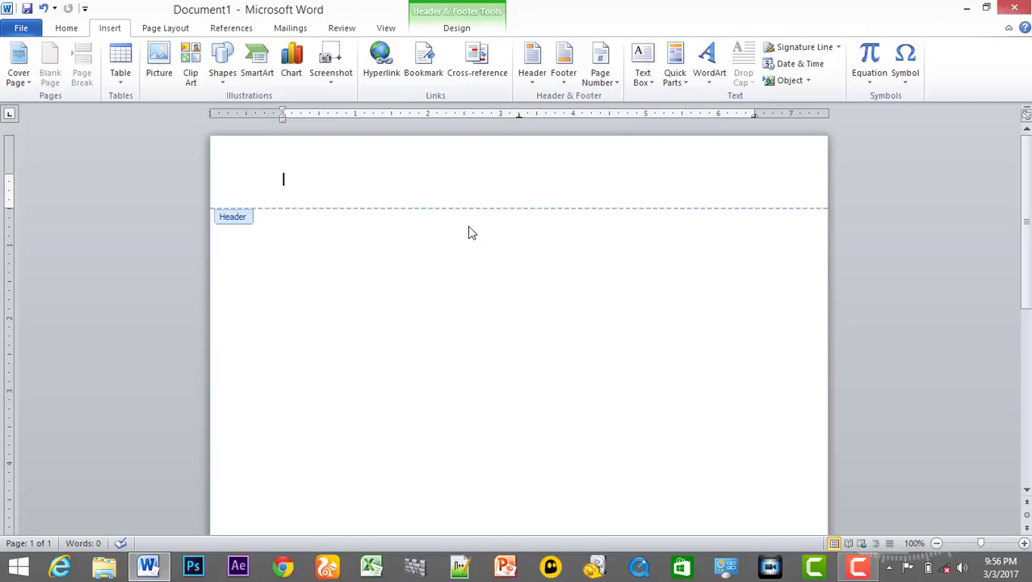
scroll(495, 340, "down", 10)
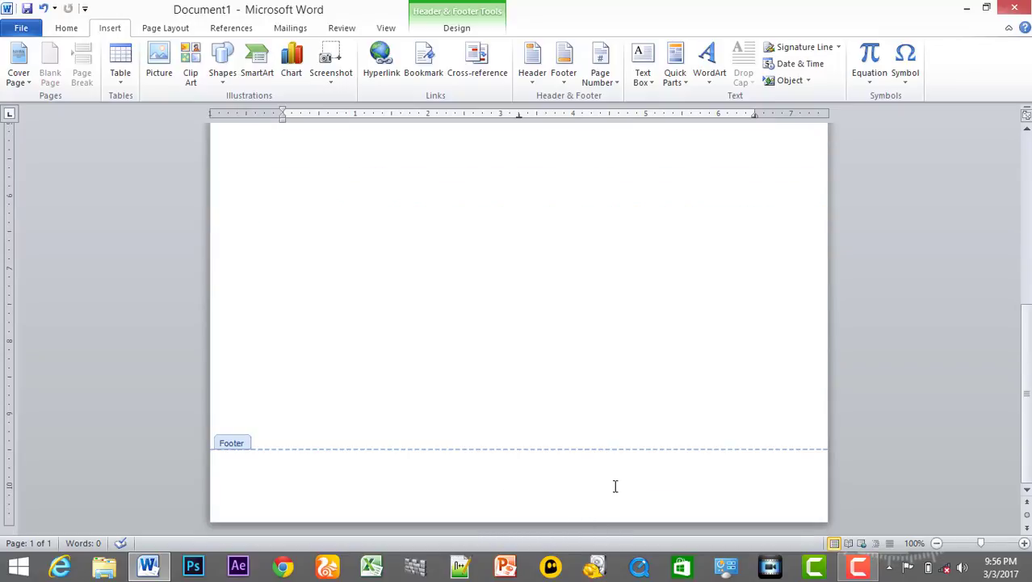
scroll(656, 473, "up", 3)
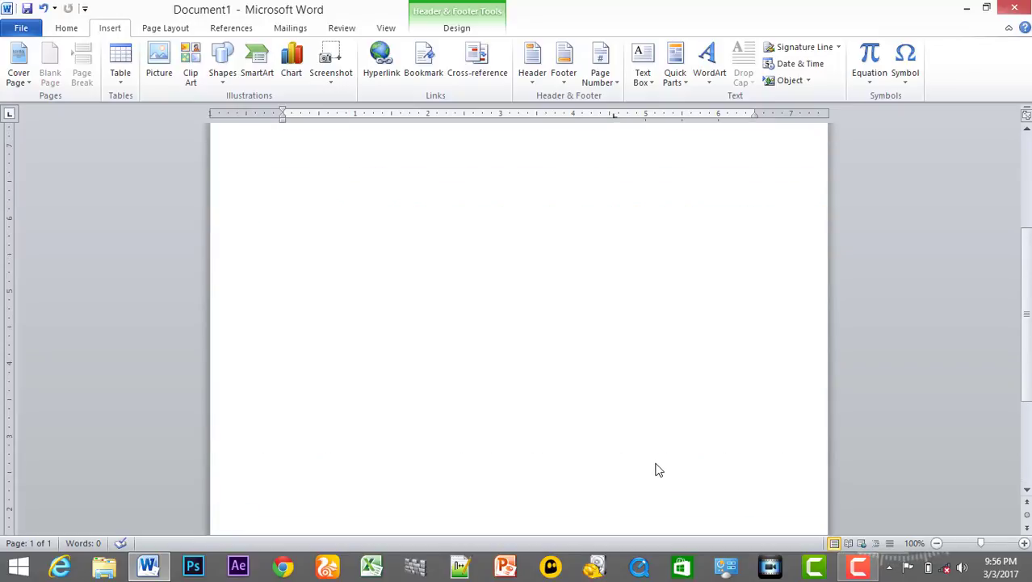
scroll(656, 470, "up", 5)
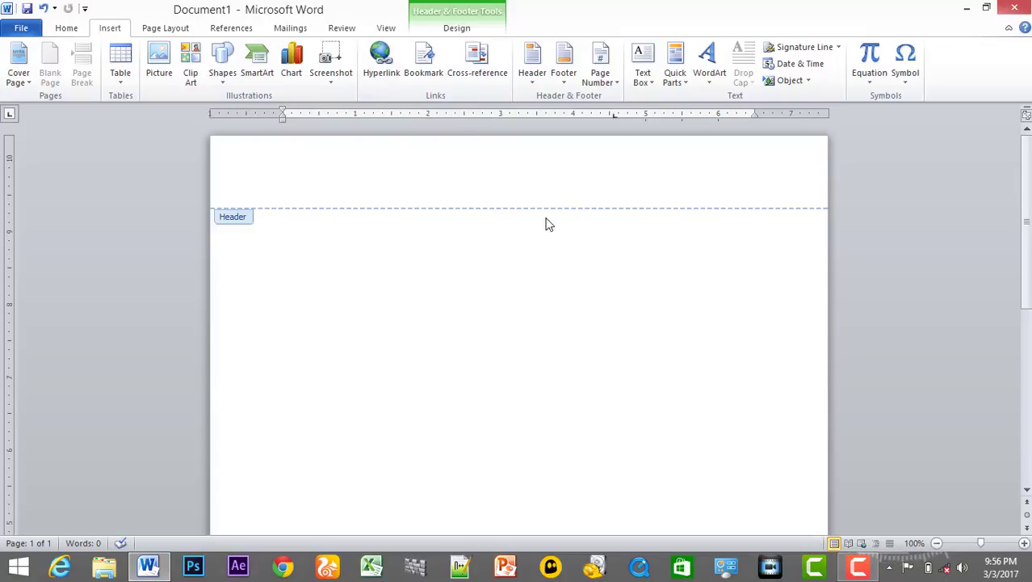
Step: Insert the built-in Annual header and enter "ICTTLEVEL IV" as the document title
left_click(532, 73)
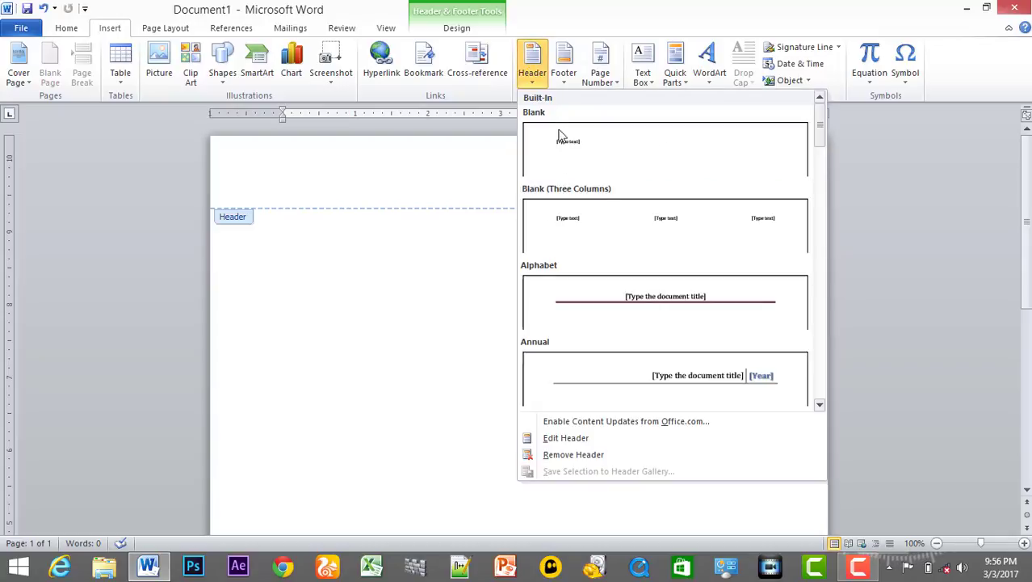
scroll(741, 329, "down", 3)
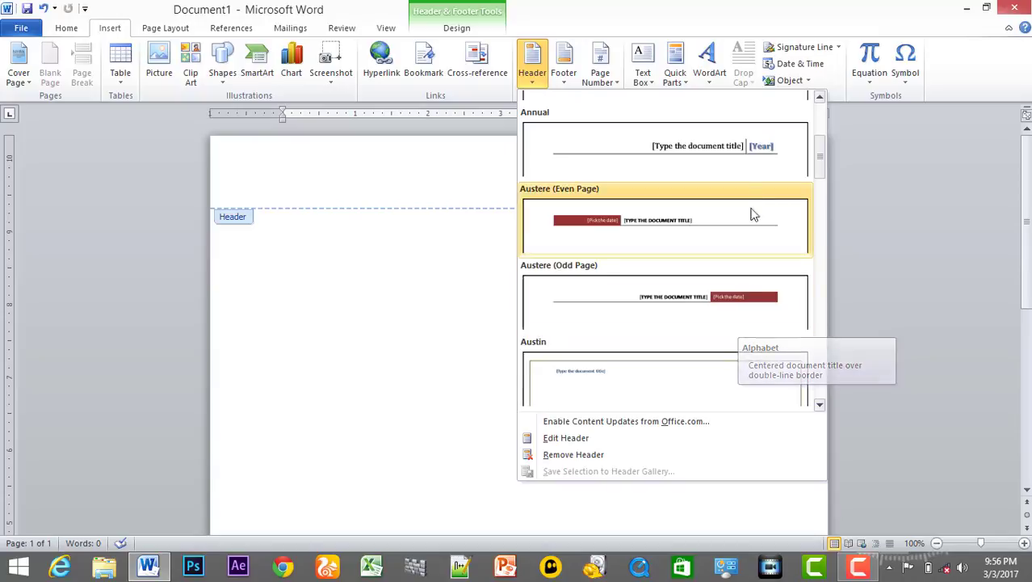
left_click(716, 142)
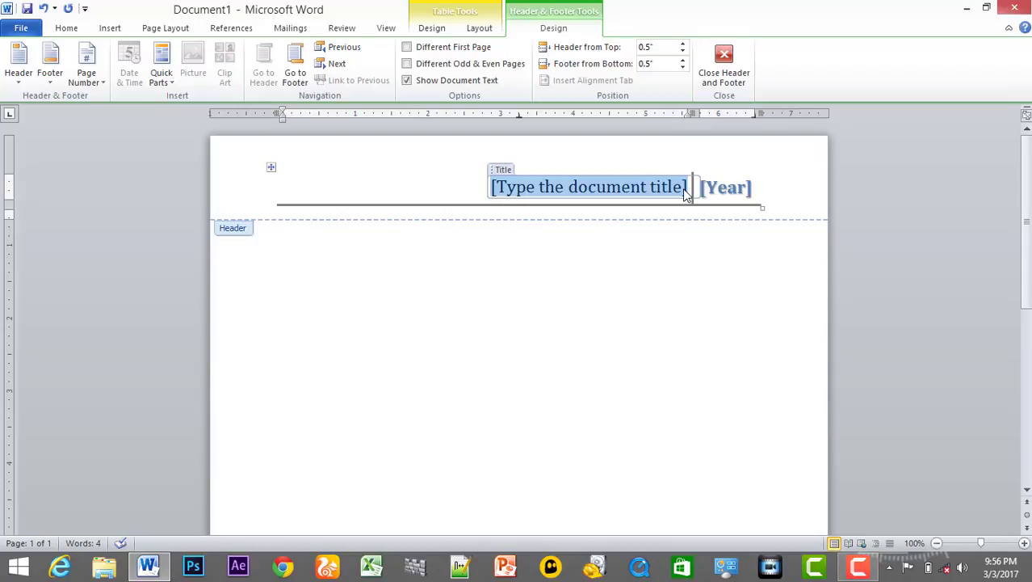
type("ICTT")
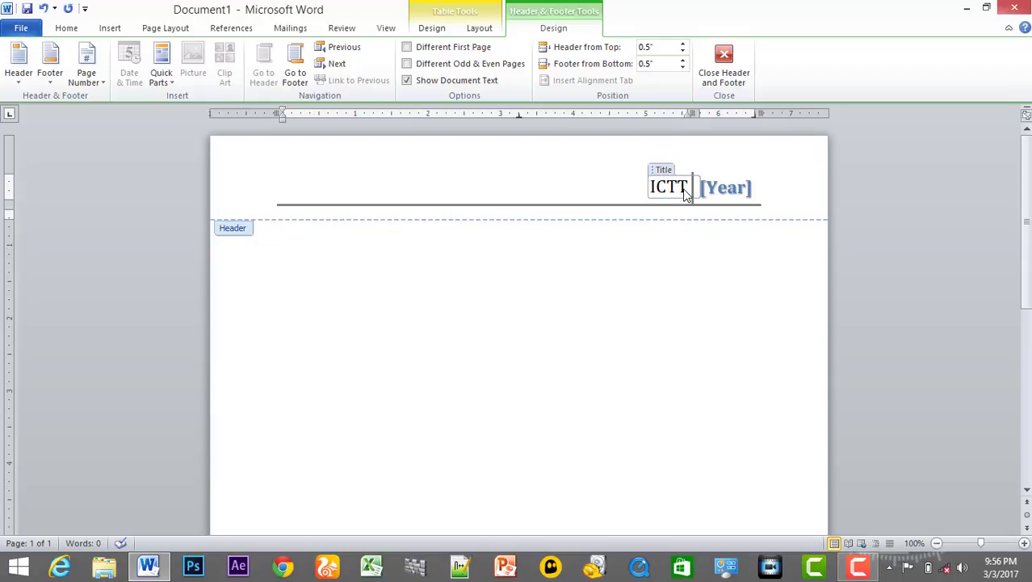
type("LEVEL I")
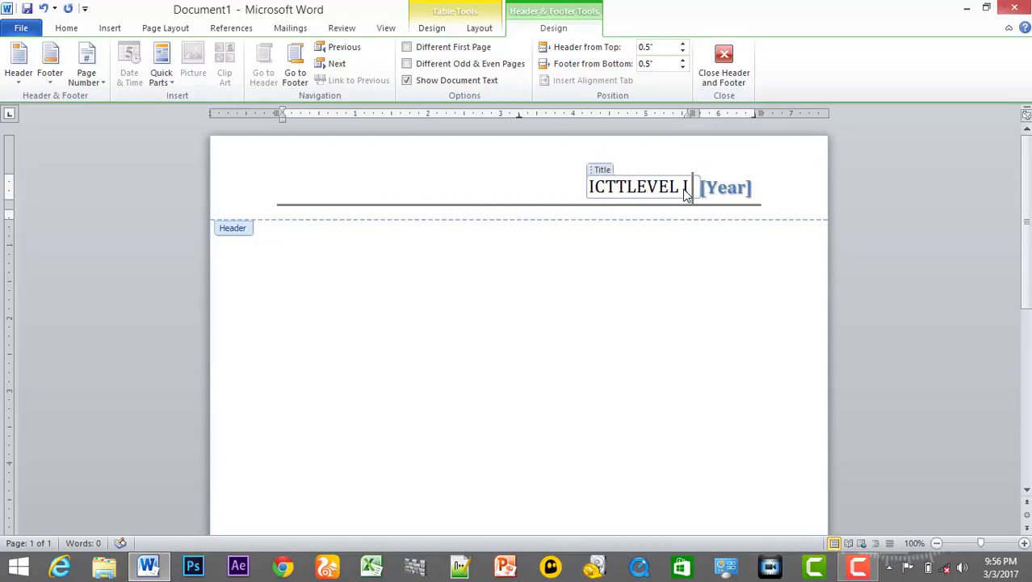
type("VC")
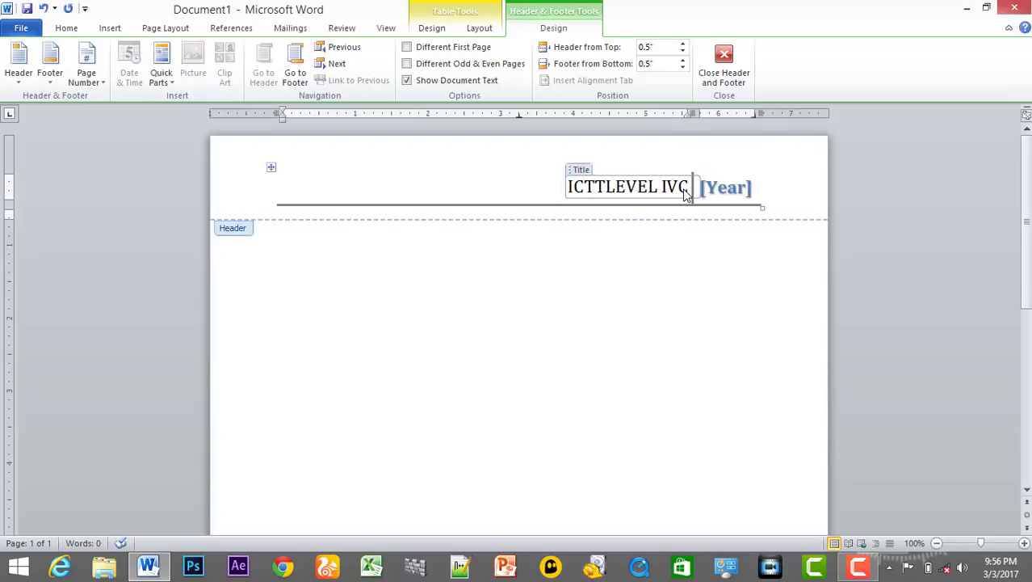
key("BackSpace")
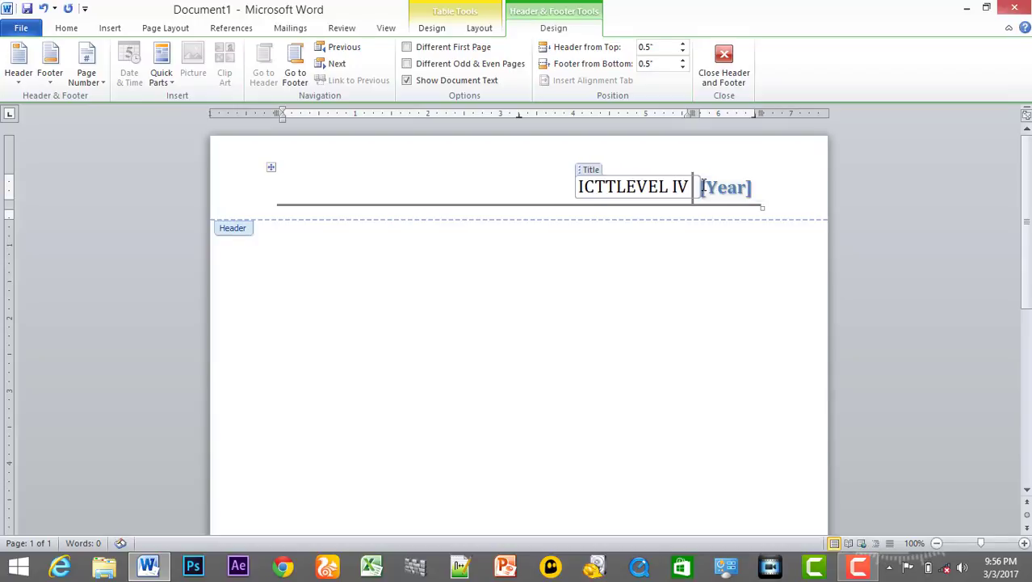
Step: Correct the header title to "ICTT LEVEL IV" and set the header's year to 2017
left_click(618, 188)
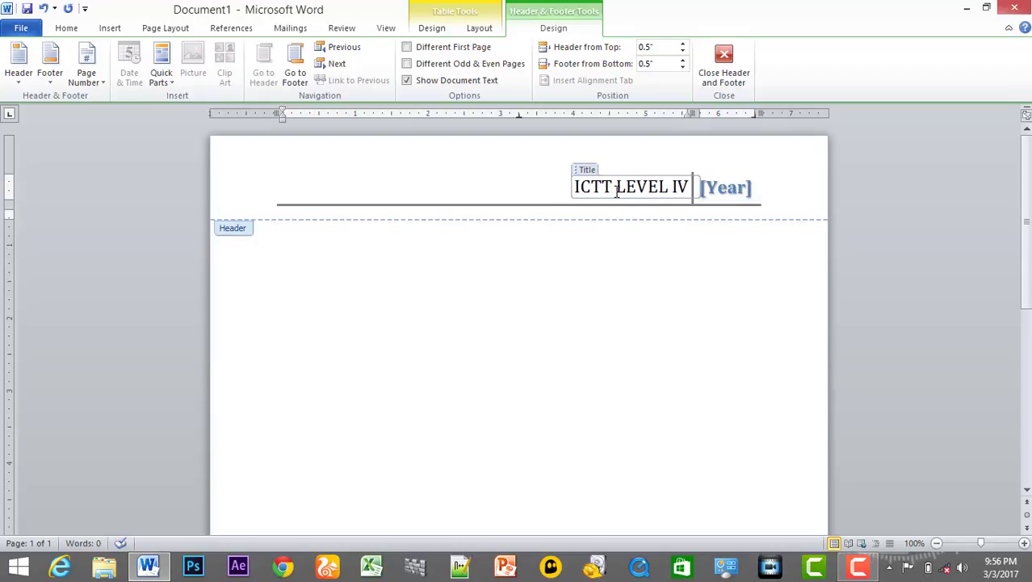
left_click(750, 188)
left_click(773, 188)
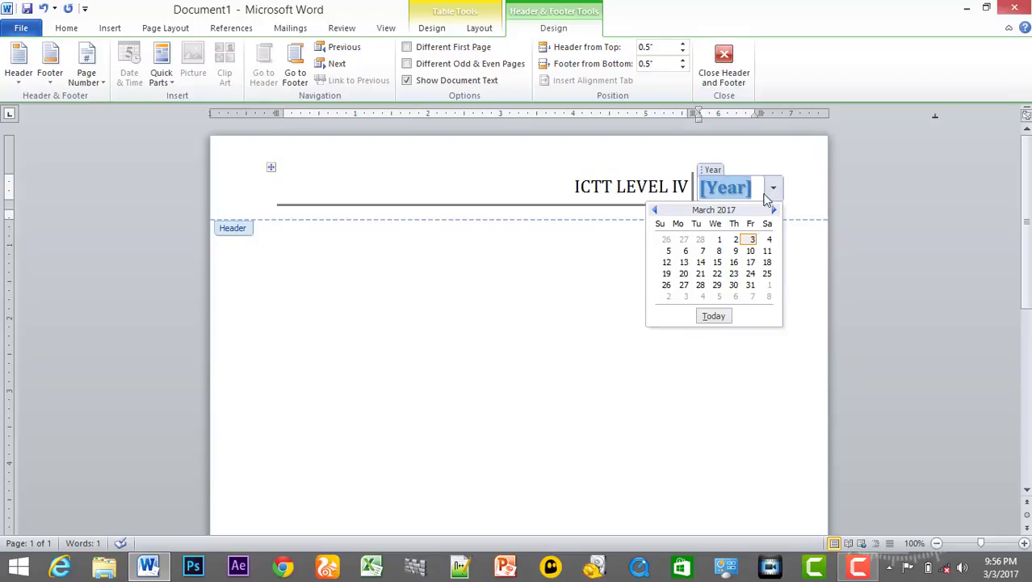
left_click(735, 273)
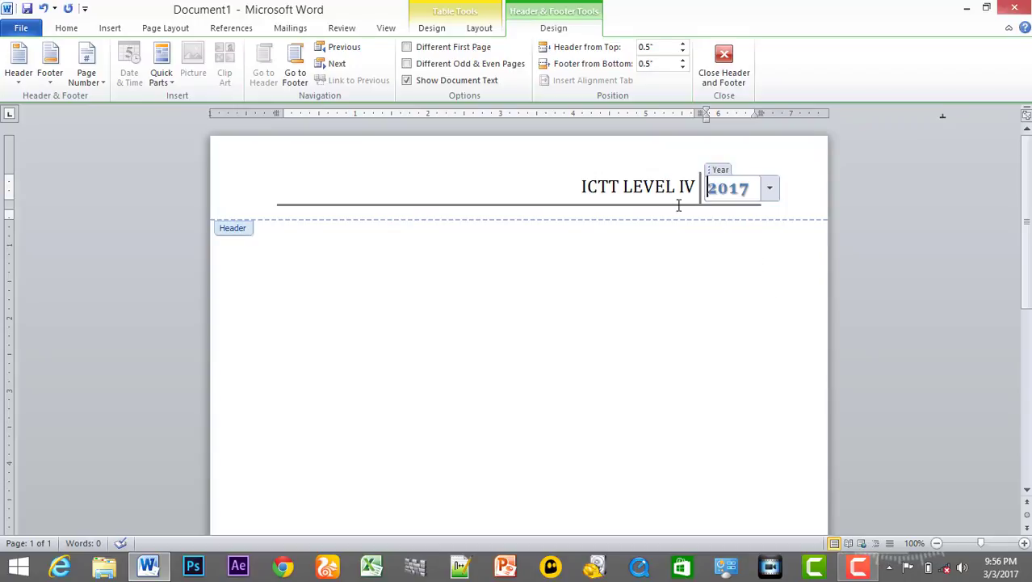
Step: Format the header's title and year in Cooper Black at size 11, and return to the document body
left_click(596, 167)
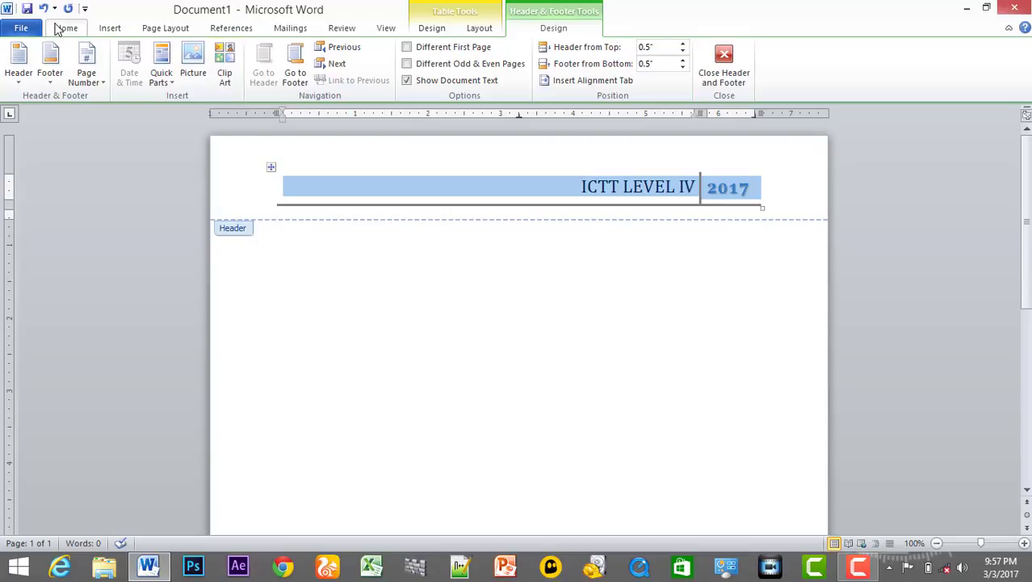
left_click(58, 28)
left_click(186, 55)
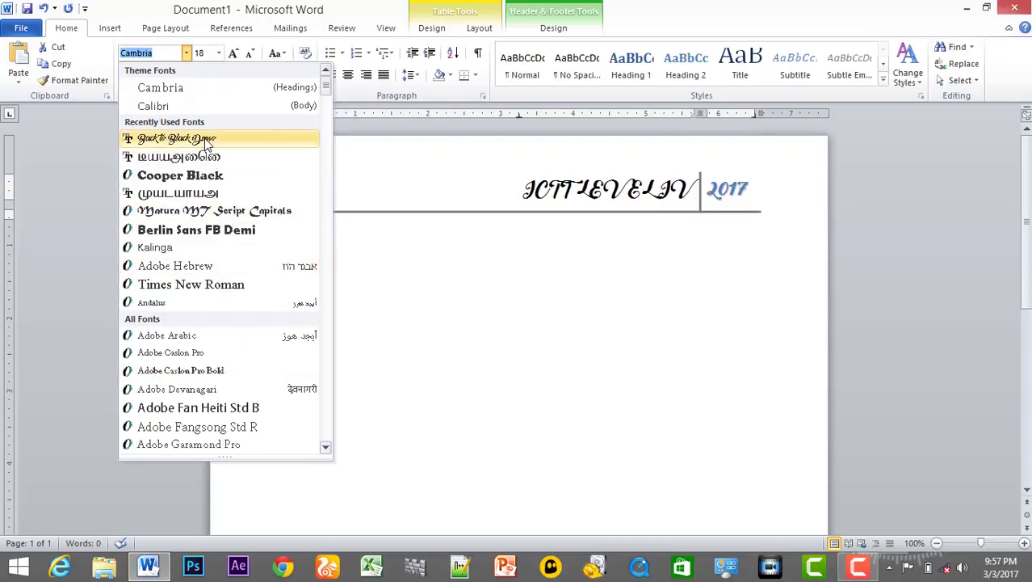
left_click(203, 184)
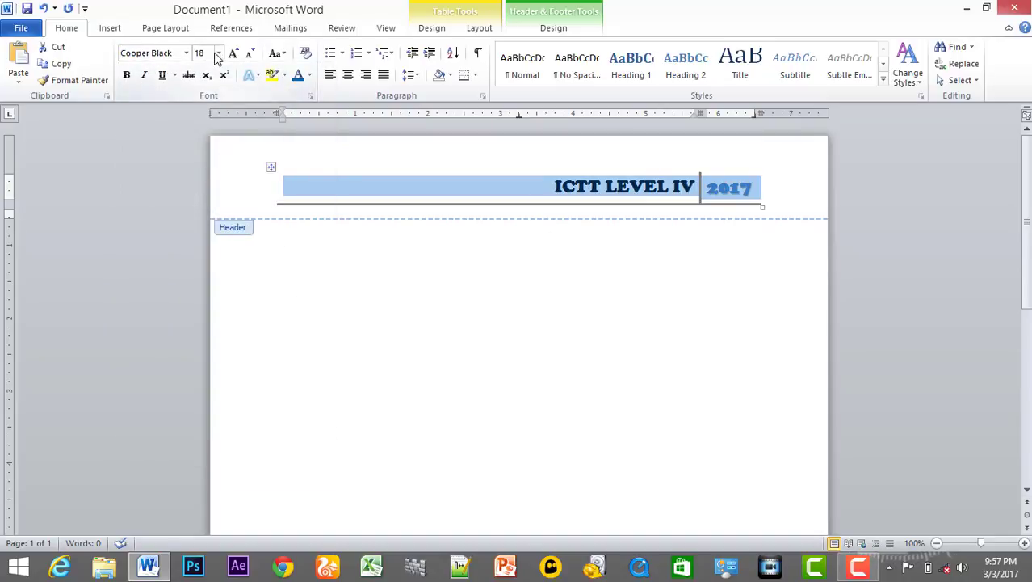
left_click(250, 54)
left_click(250, 53)
left_click(250, 53)
left_click(251, 53)
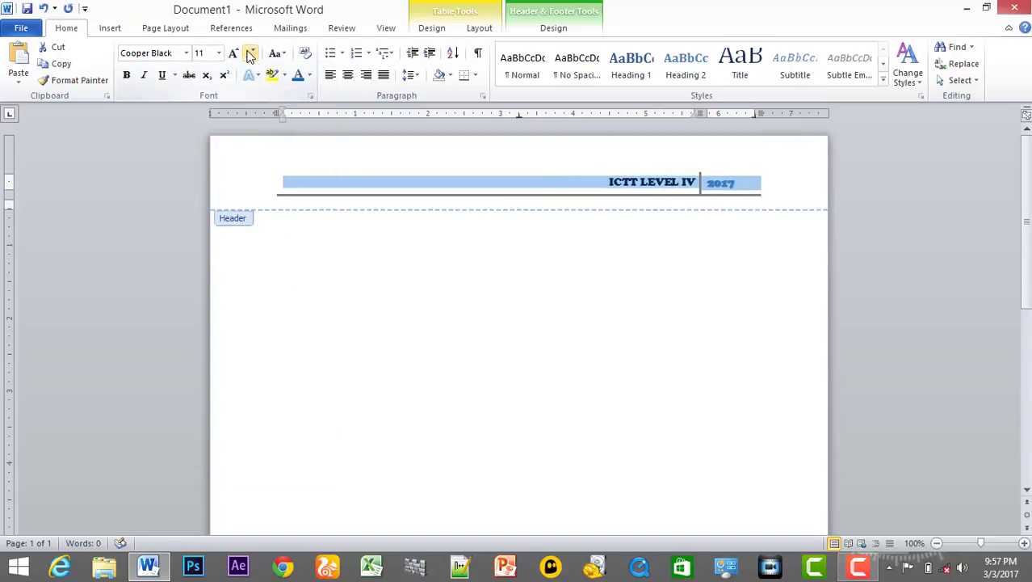
left_click(580, 181)
left_click(603, 183)
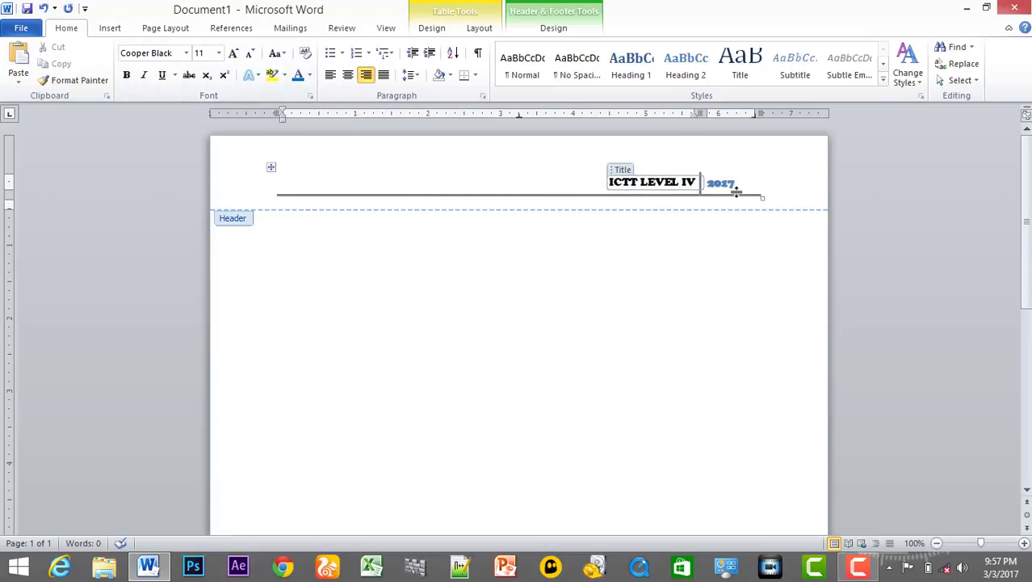
double_click(721, 262)
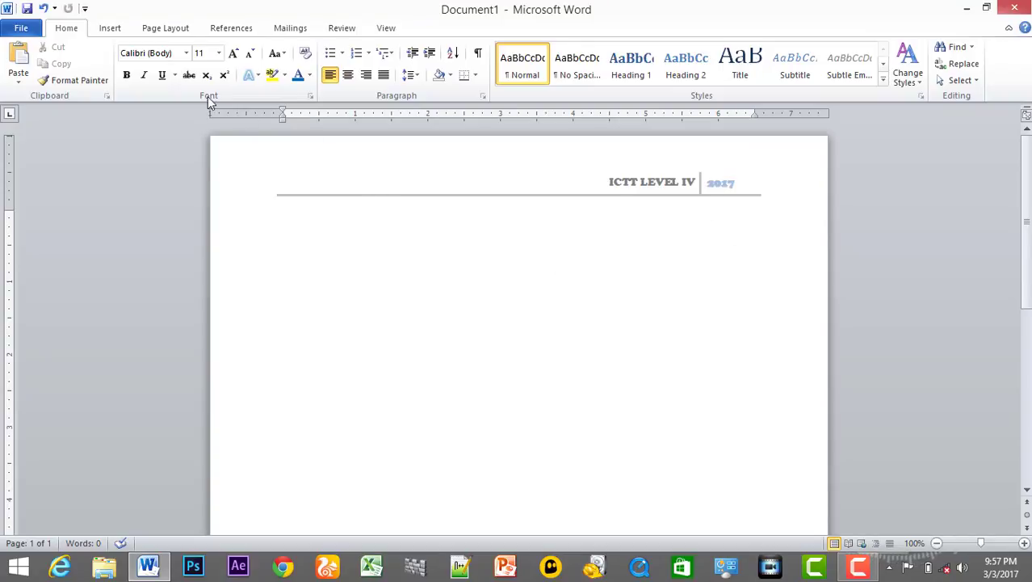
Step: Insert a page break to add a second page and compare the header on both pages
scroll(357, 321, "down", 8)
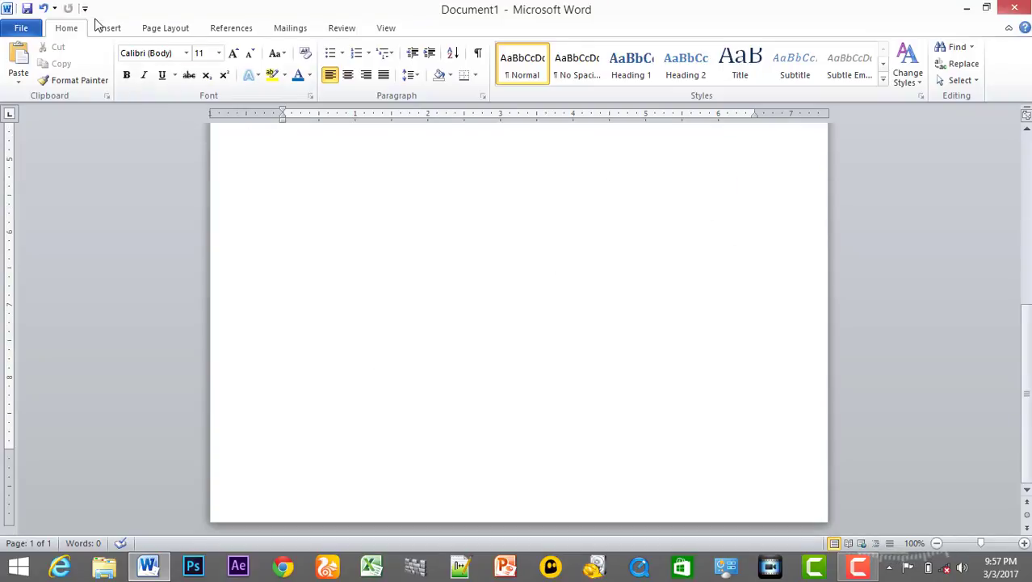
left_click(157, 31)
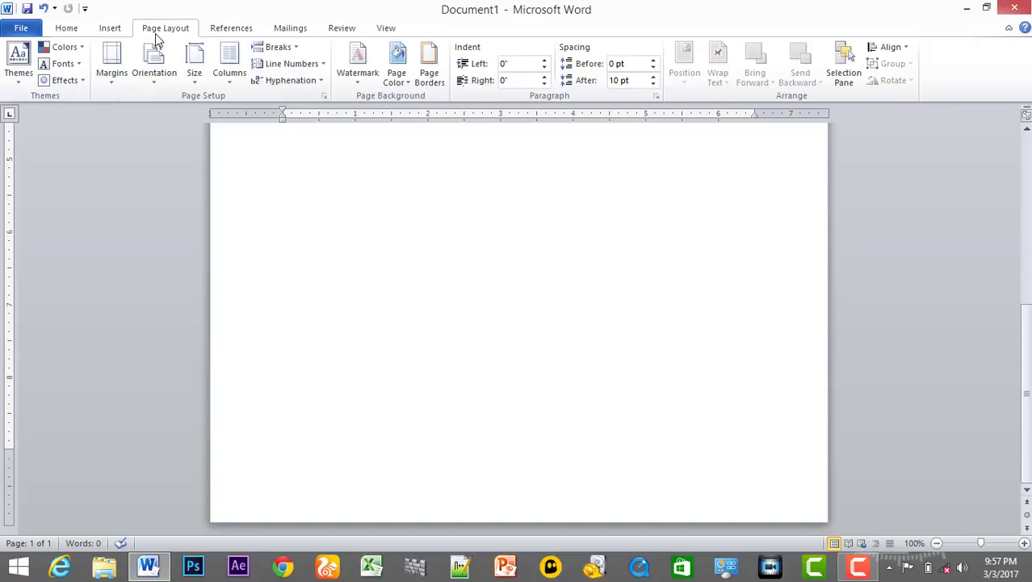
left_click(279, 47)
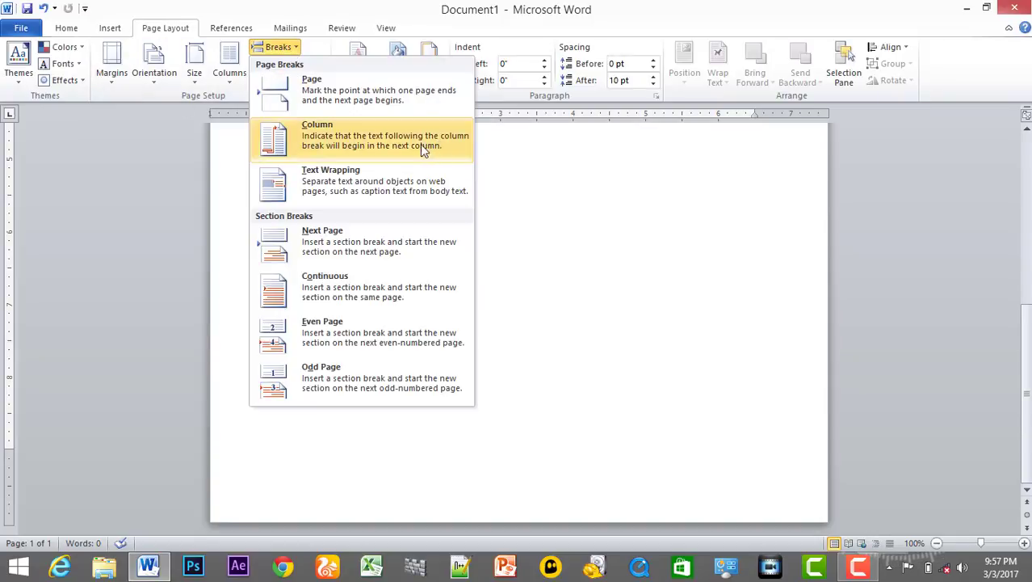
left_click(368, 94)
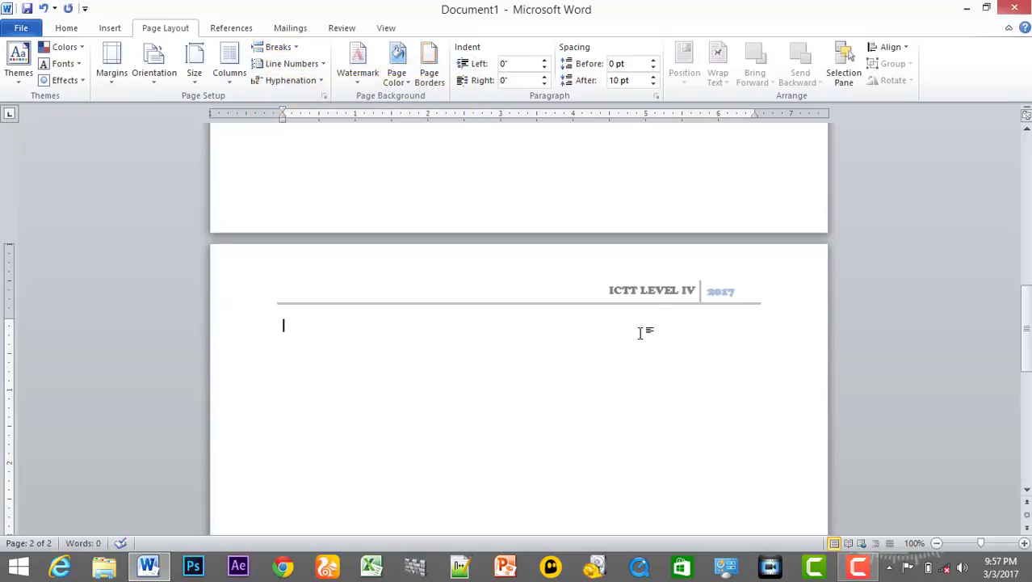
scroll(568, 375, "down", 3)
scroll(568, 375, "up", 1)
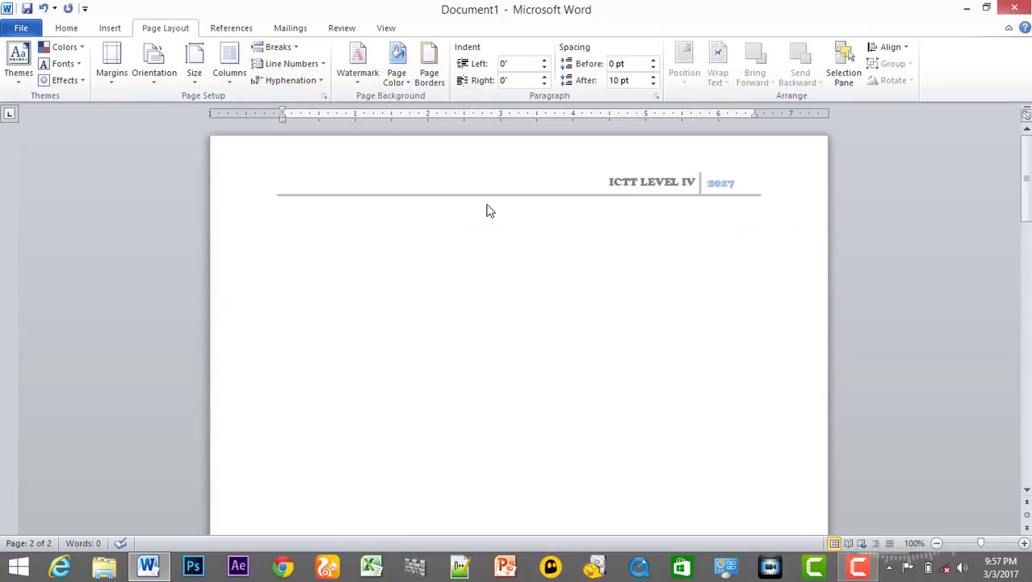
scroll(592, 353, "down", 2)
scroll(586, 459, "up", 9)
scroll(581, 466, "down", 5)
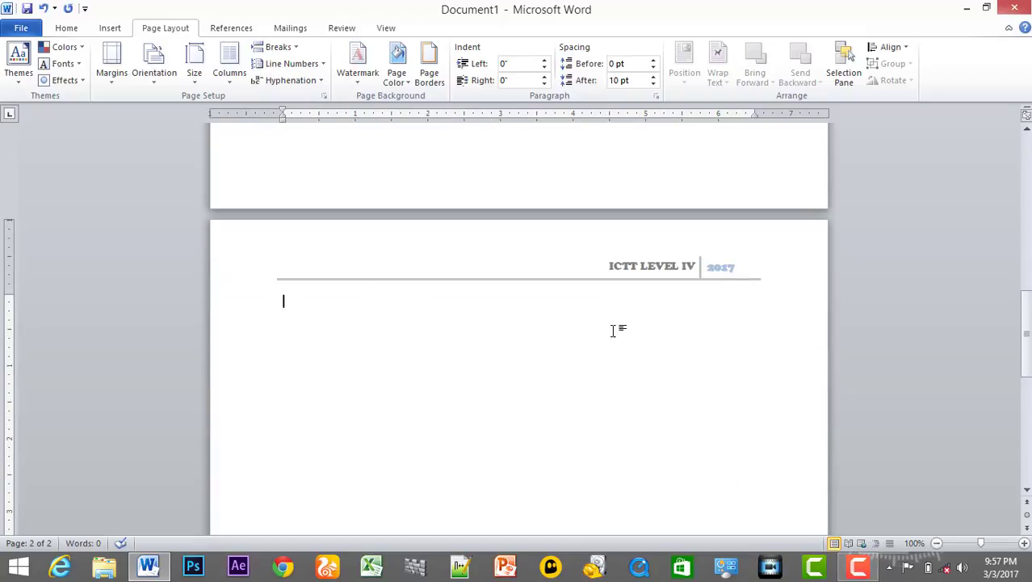
scroll(662, 399, "up", 20)
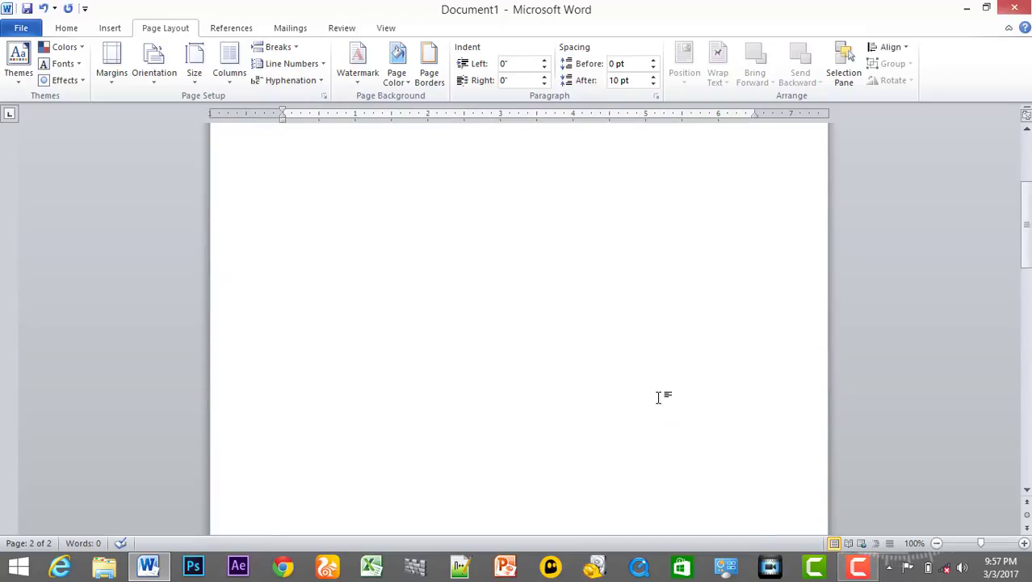
Step: Browse the built-in footer designs and insert the Alphabet footer
left_click(110, 28)
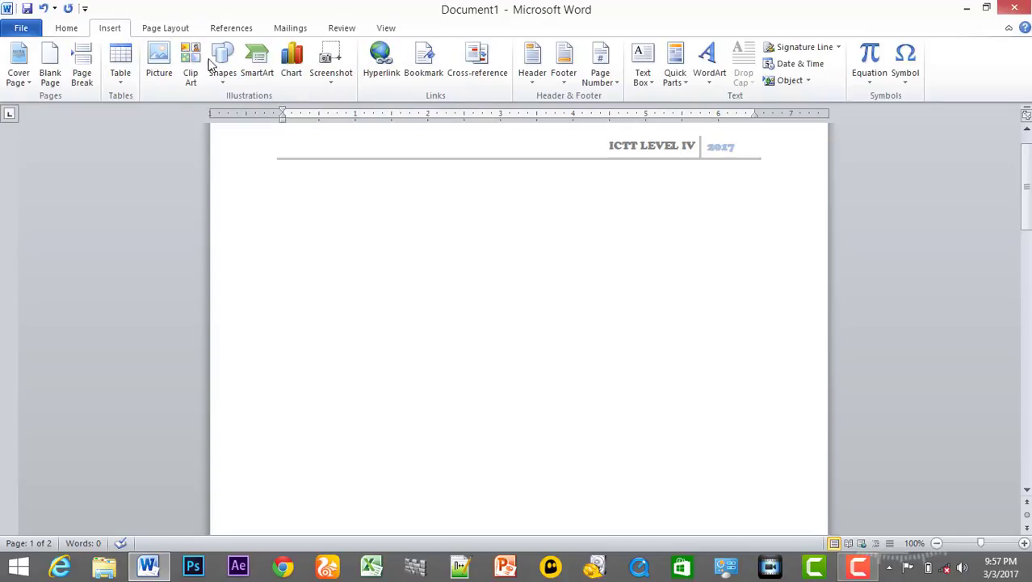
left_click(565, 72)
scroll(722, 359, "down", 4)
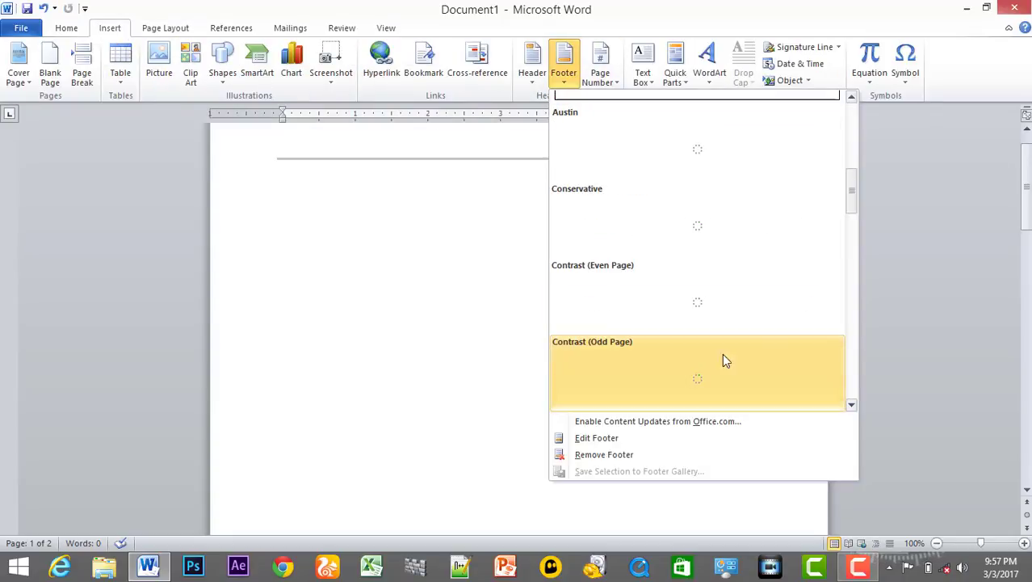
left_click_drag(859, 206, 863, 238)
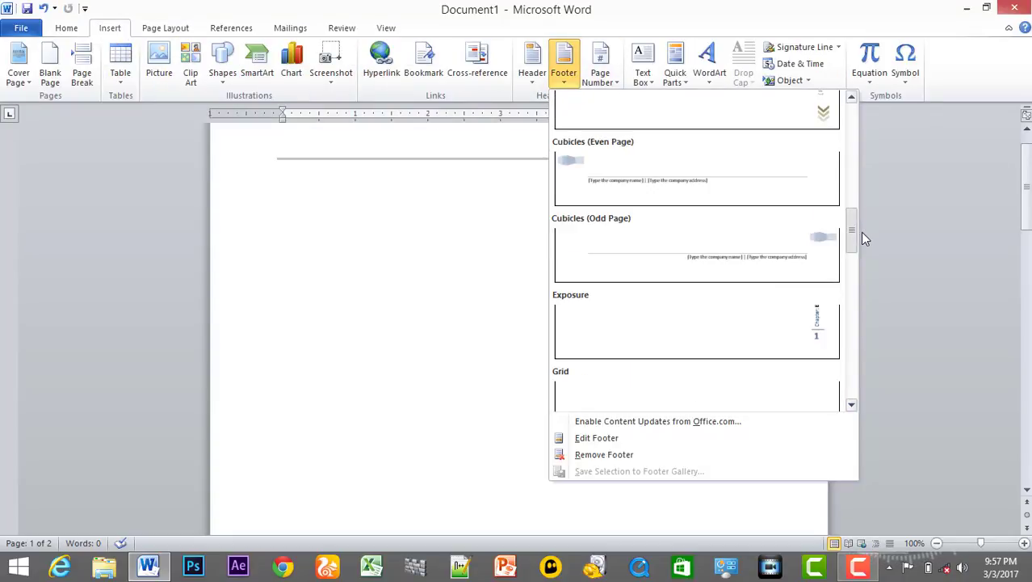
scroll(822, 313, "up", 8)
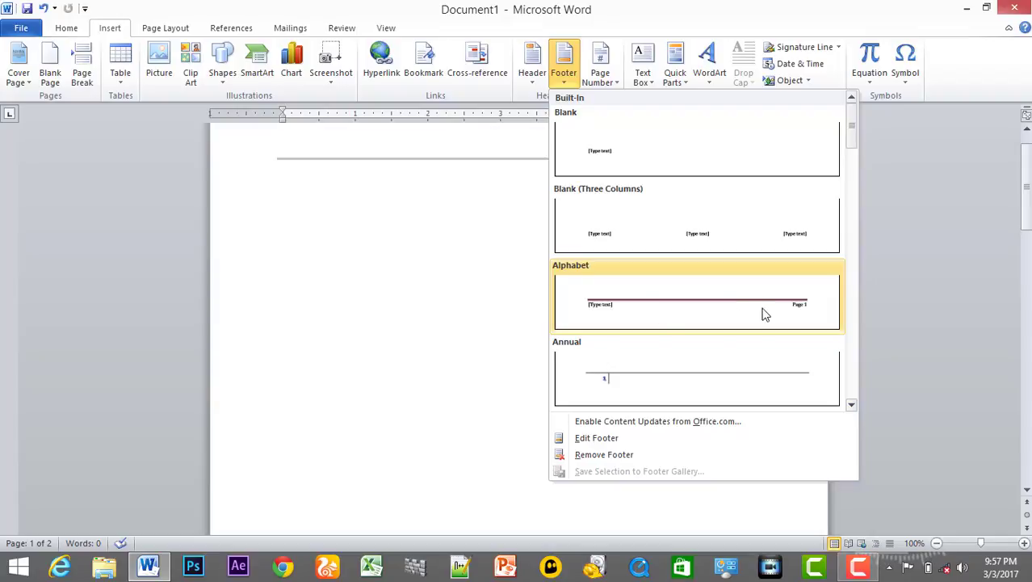
left_click(707, 315)
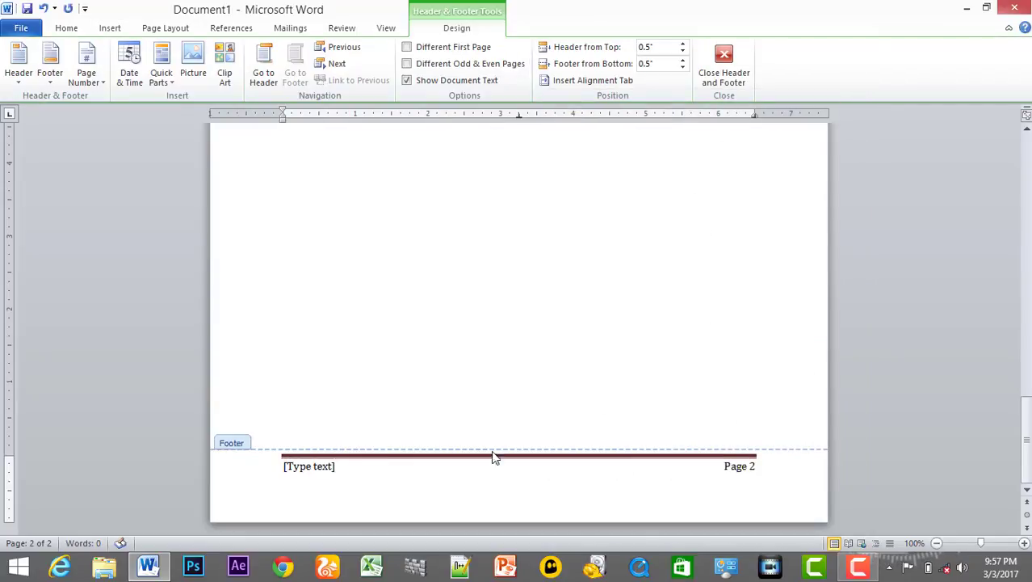
Step: Replace the footer's text placeholder with the author's name
left_click(329, 469)
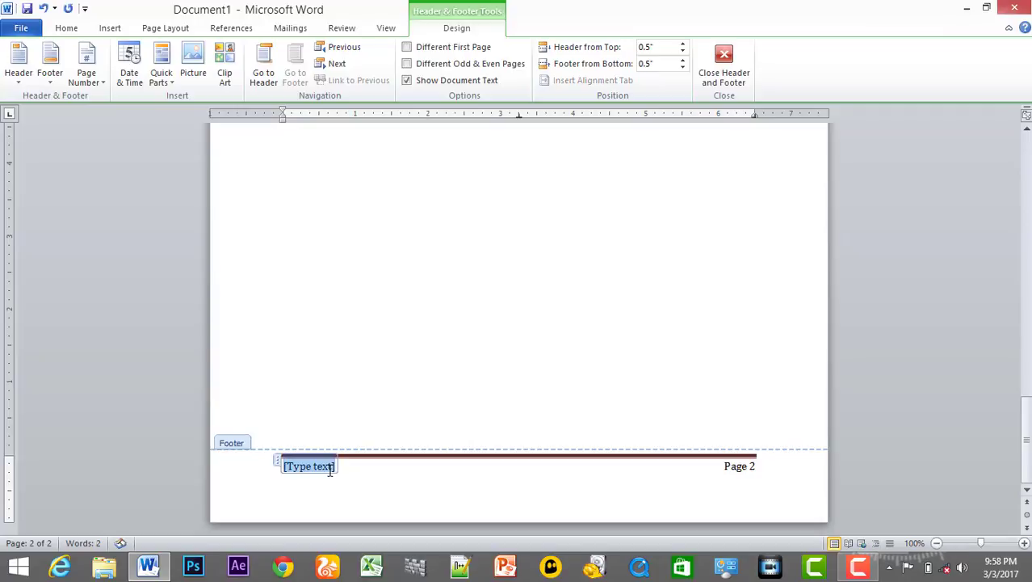
type("S.S.")
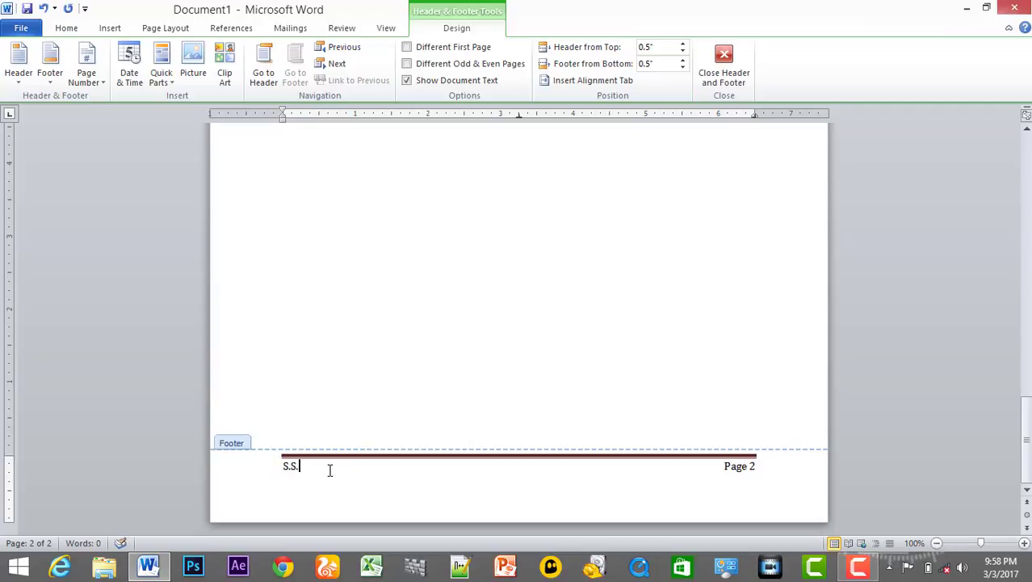
type("Sutharshan")
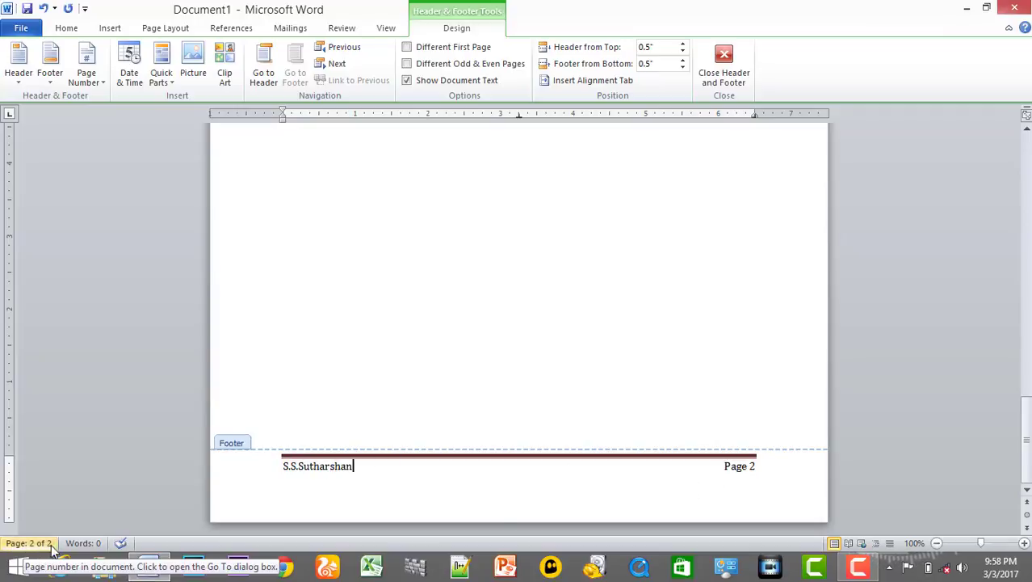
Step: Return to the body of page 2 and insert a page break to add a third page
mouse_move(1026, 426)
left_mouse_down()
mouse_move(1027, 164)
mouse_move(1026, 436)
left_mouse_up()
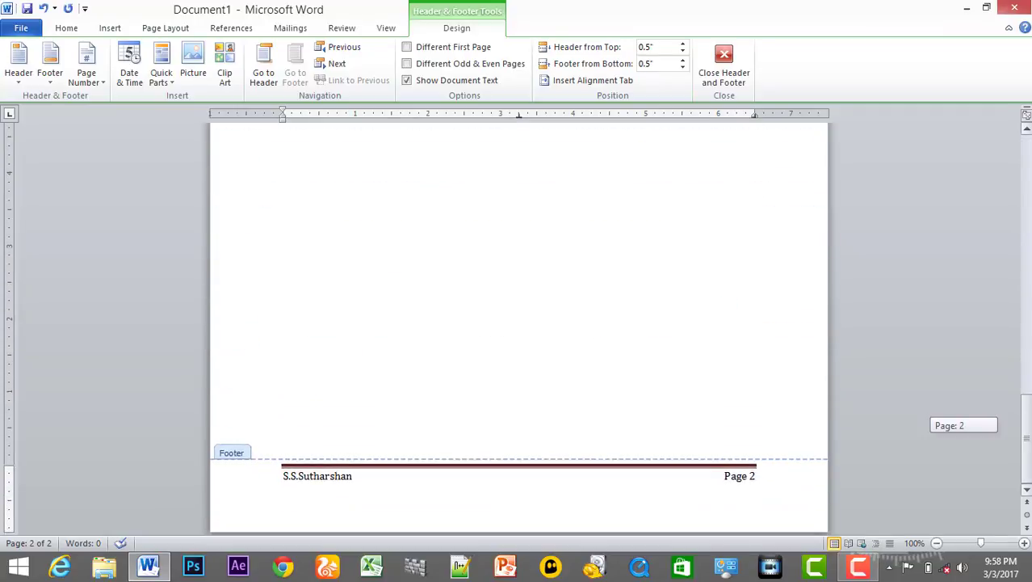
left_click(109, 28)
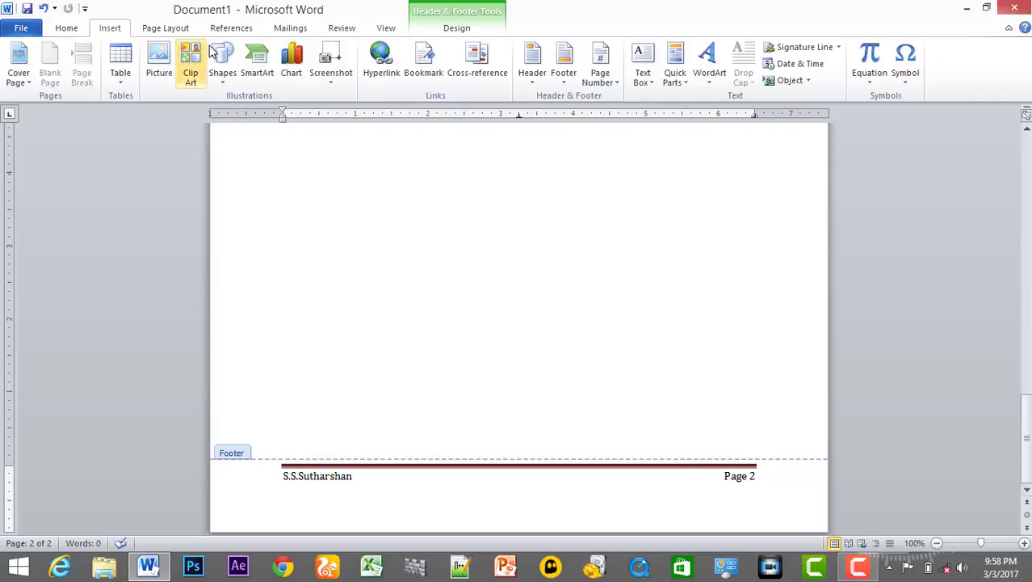
left_click(168, 30)
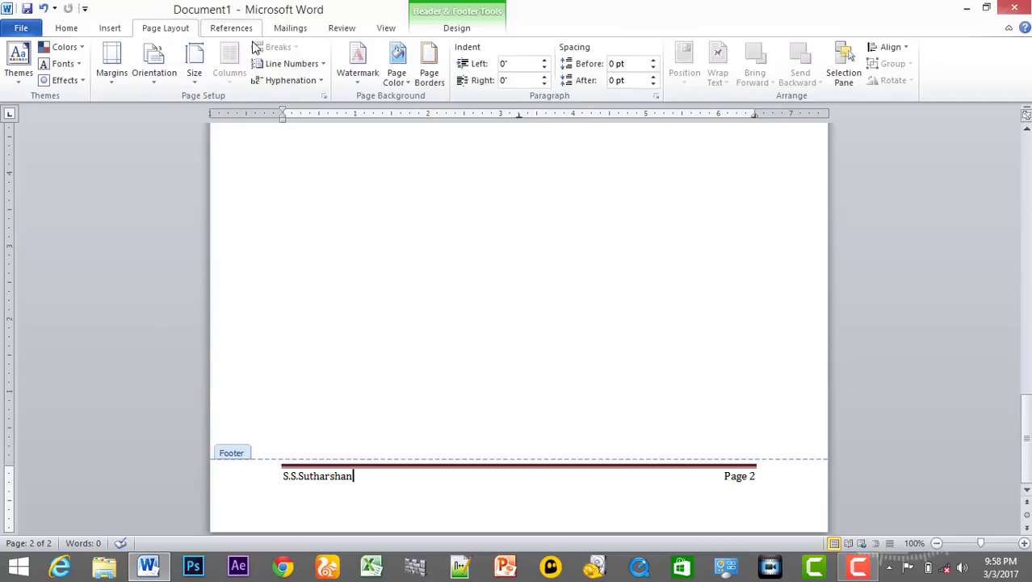
double_click(407, 262)
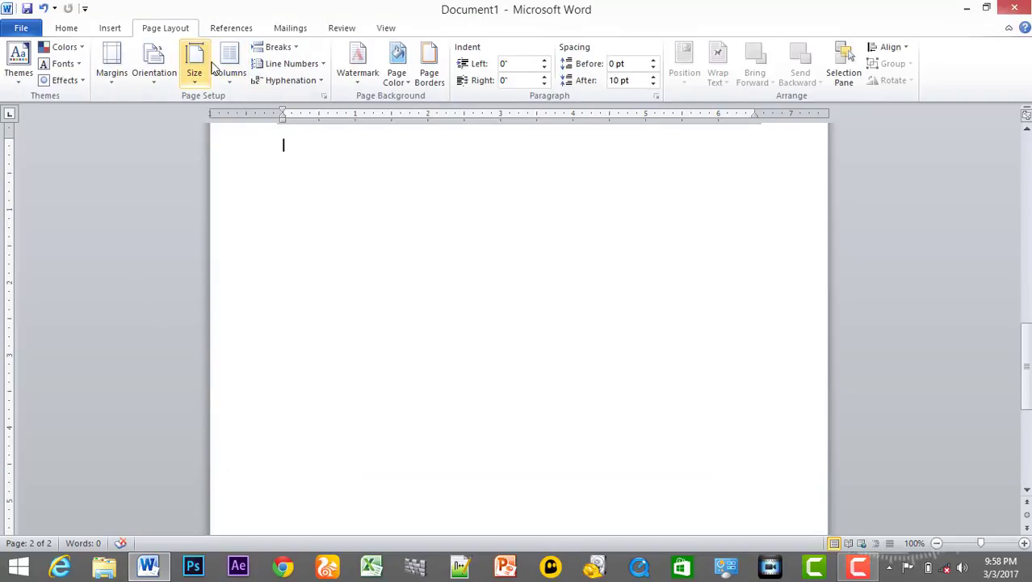
left_click(280, 47)
left_click(361, 103)
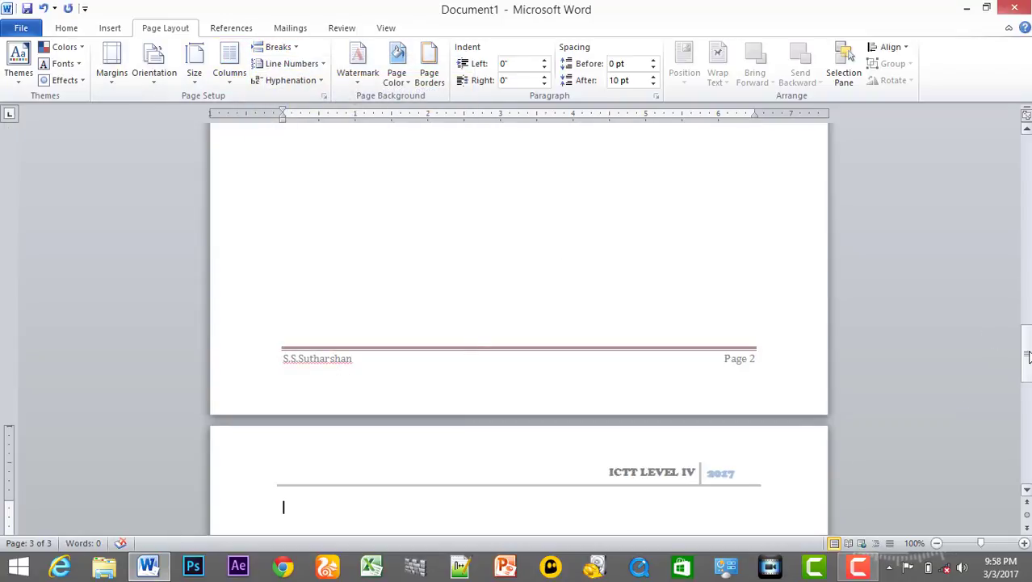
Step: Examine the repeated header, footer text and page numbering on all three pages
left_click_drag(1023, 374, 1024, 449)
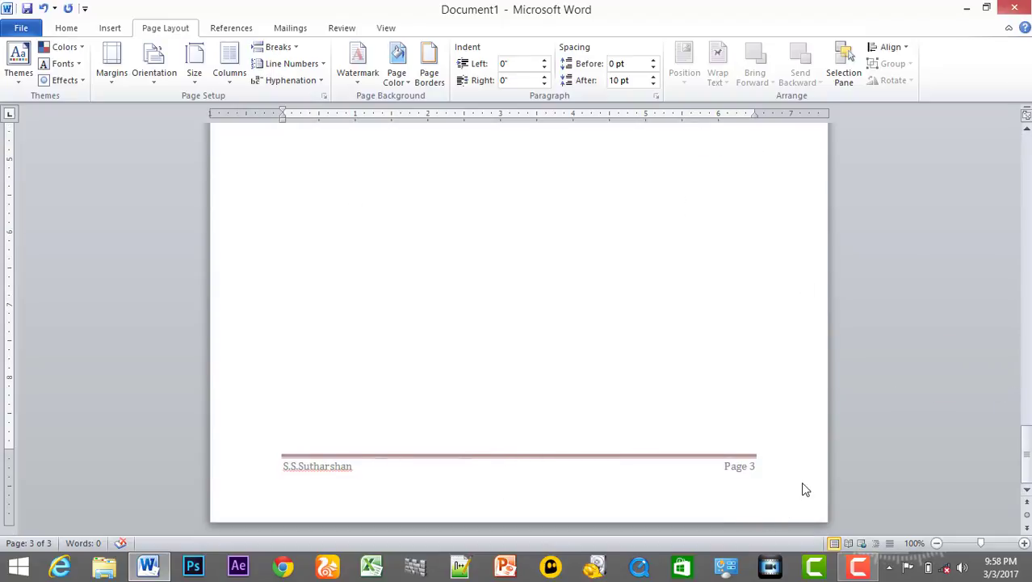
scroll(802, 485, "up", 3)
scroll(804, 478, "up", 9)
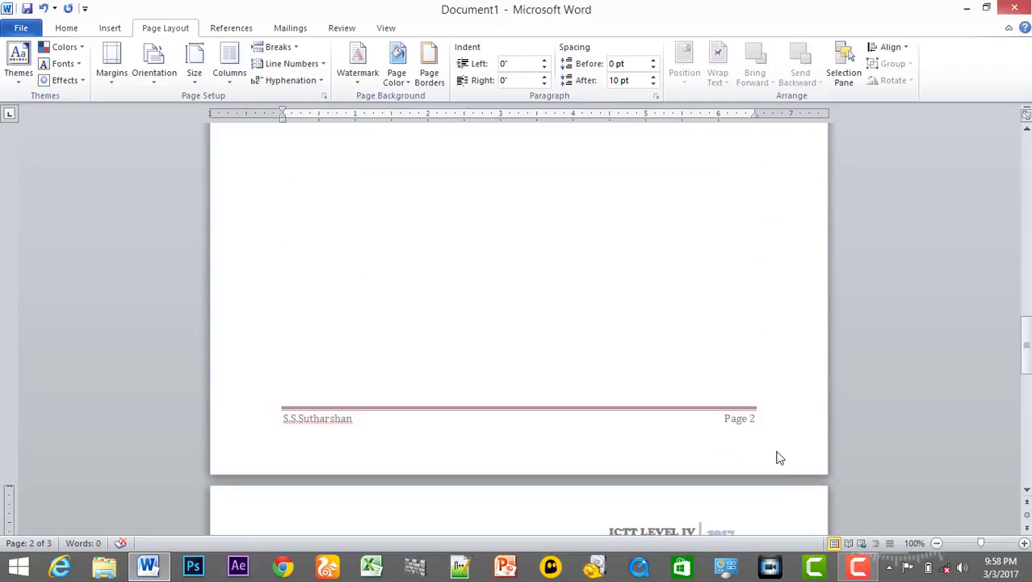
scroll(343, 339, "up", 10)
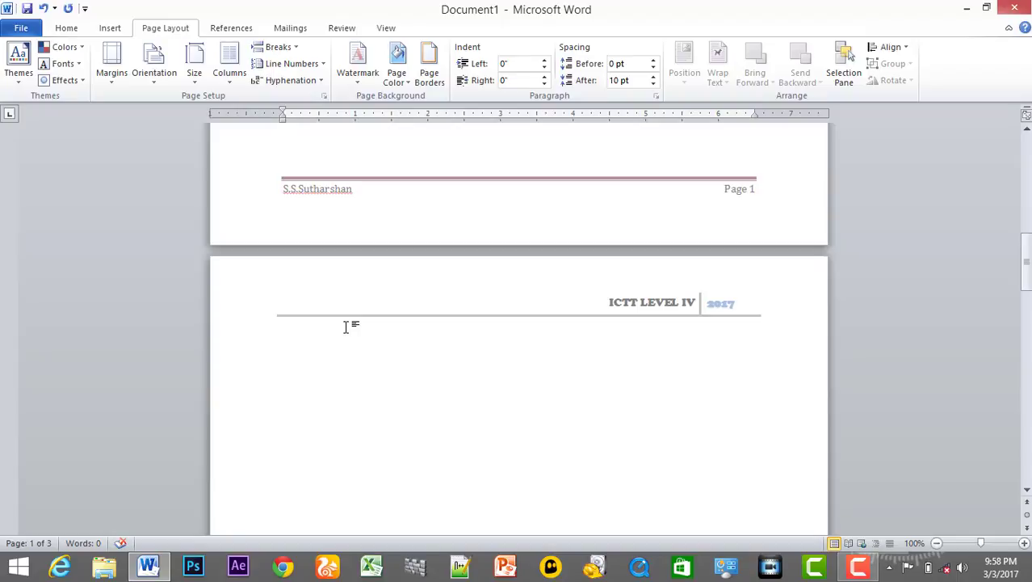
scroll(329, 233, "up", 8)
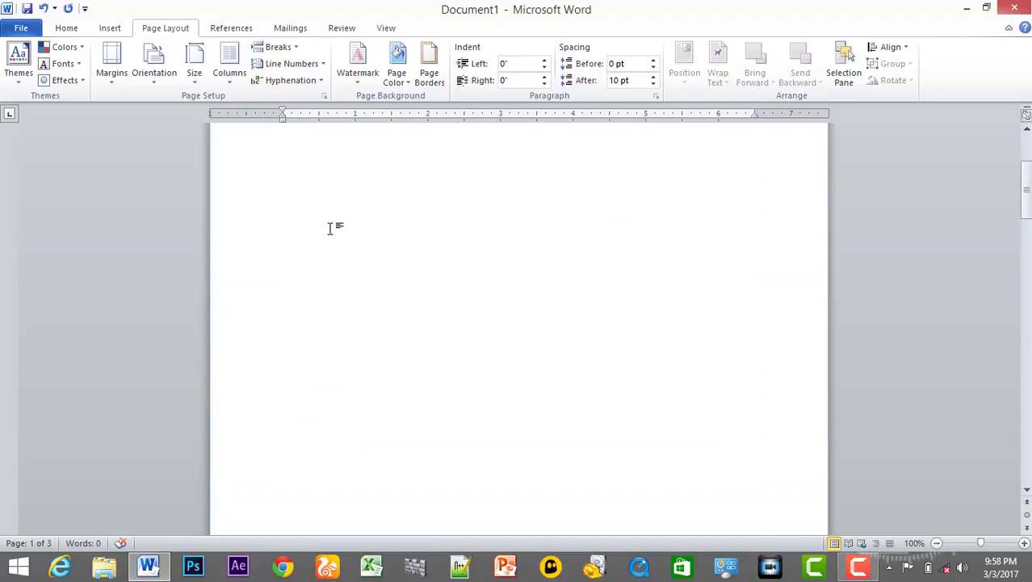
scroll(329, 228, "up", 3)
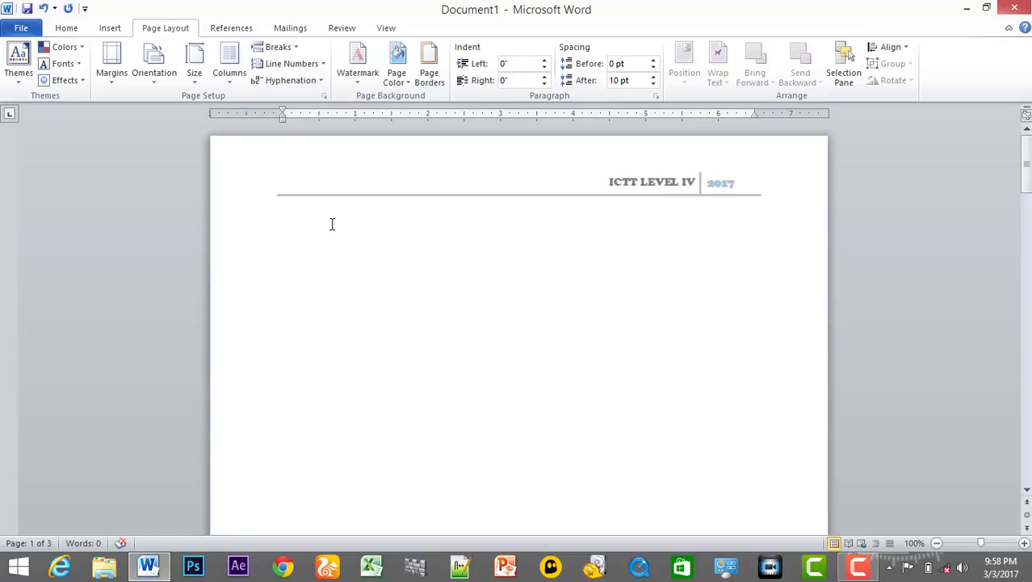
left_click(114, 28)
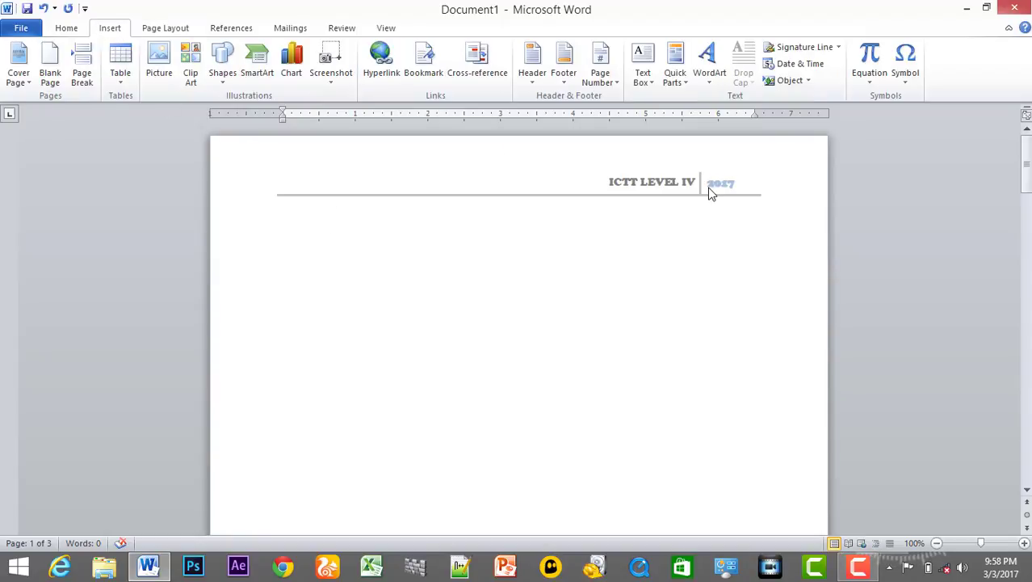
Step: Close the document without saving the changes and start Word again with a new blank document
left_click(1015, 9)
left_click(537, 300)
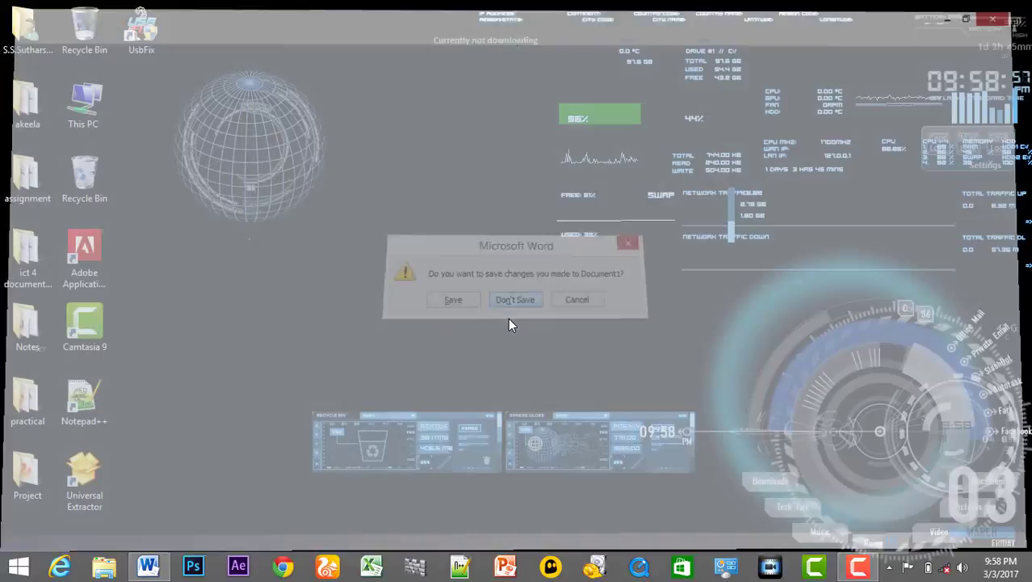
left_click(146, 570)
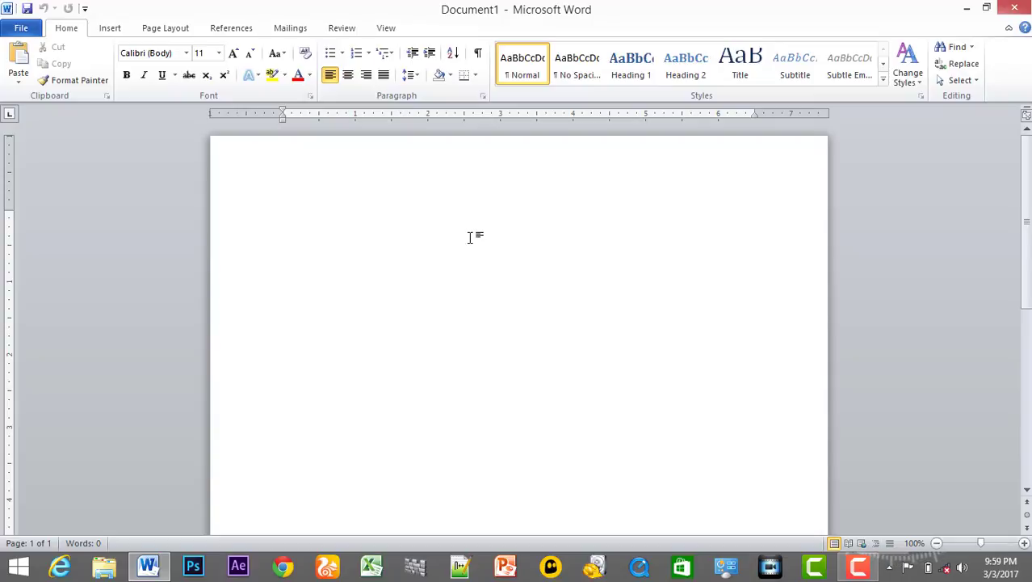
Step: Browse the page number positions and designs, and insert the Circle page number at the top of the page
left_click(110, 29)
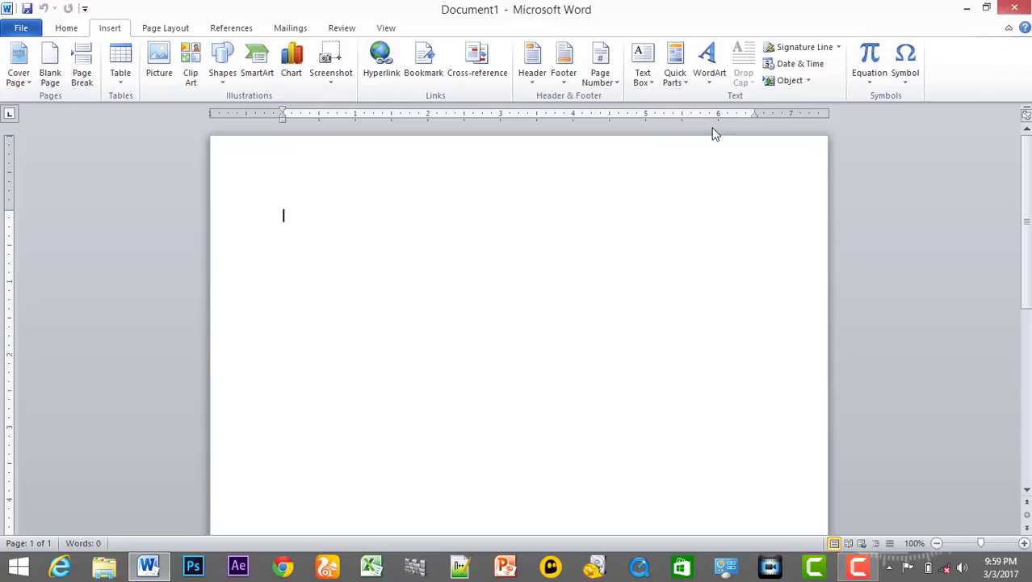
left_click(597, 74)
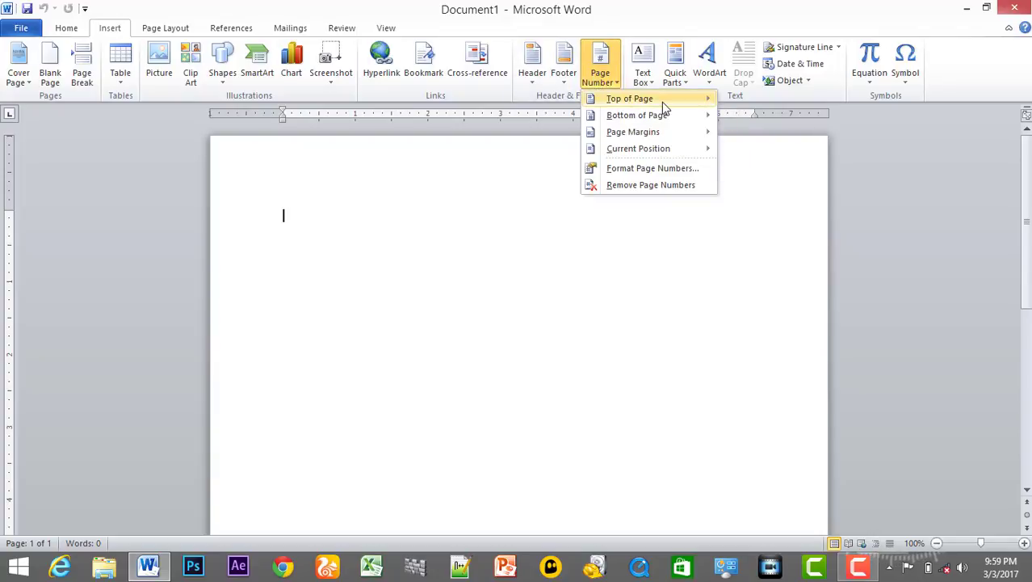
left_click(698, 98)
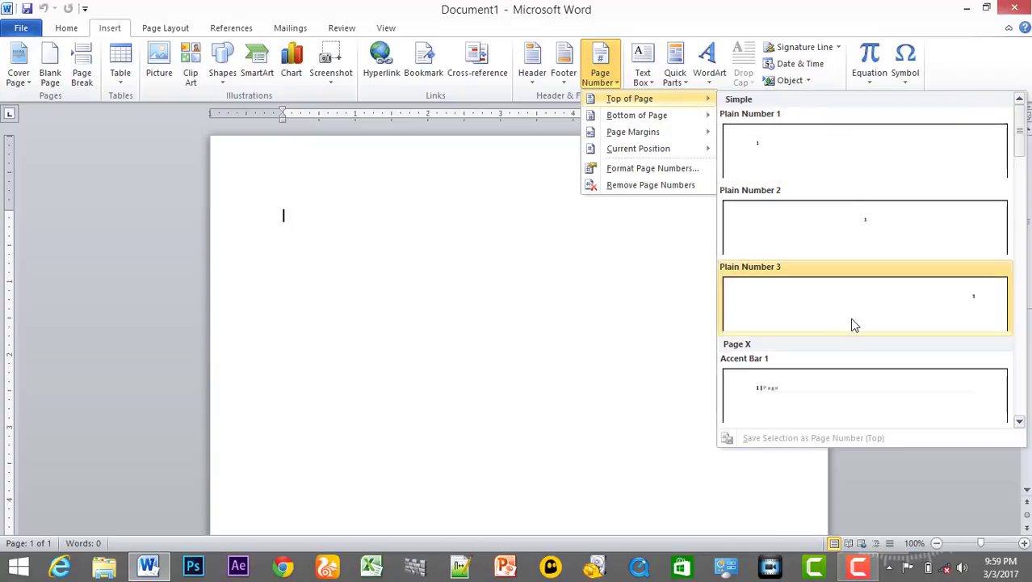
mouse_move(652, 119)
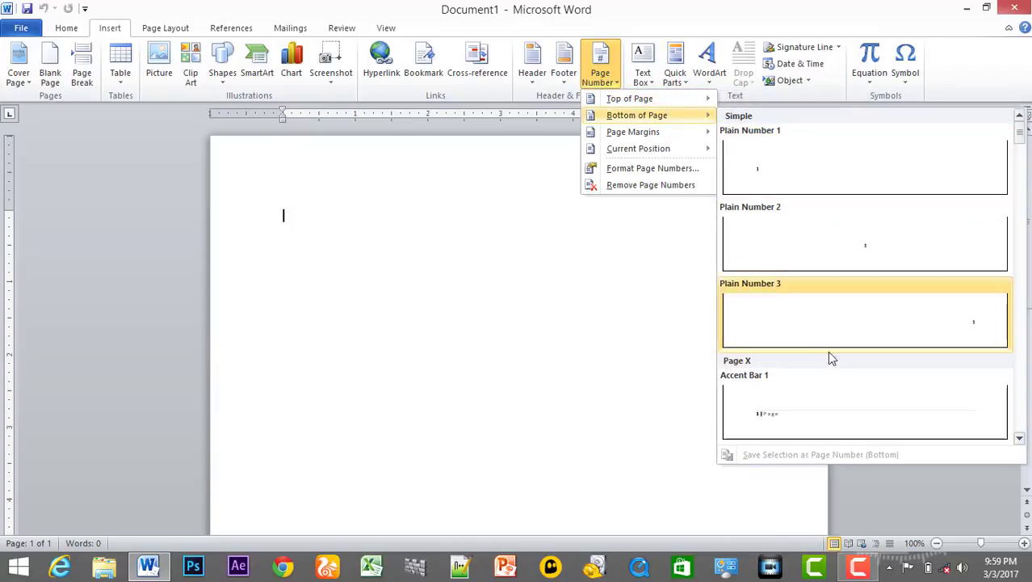
mouse_move(682, 132)
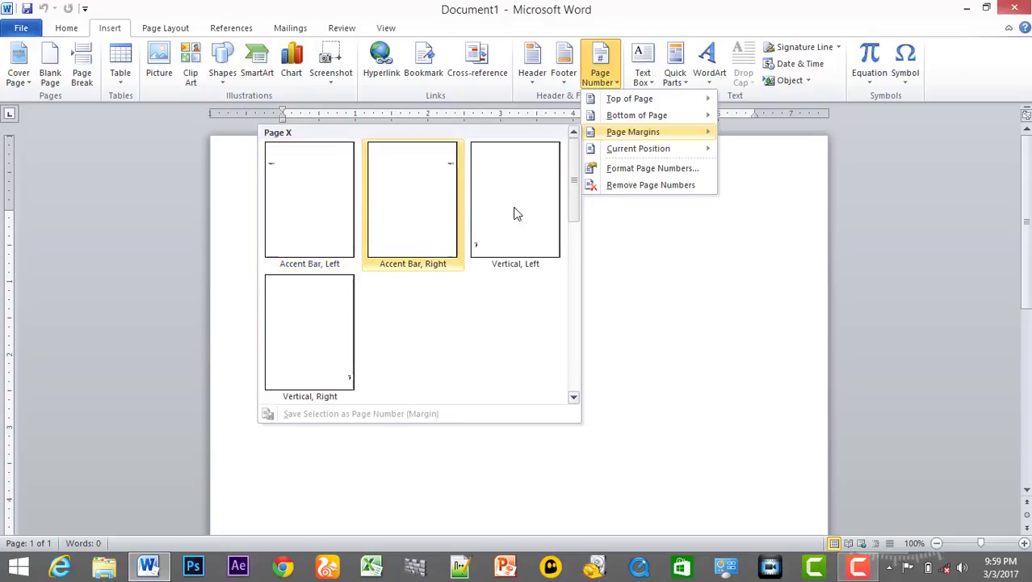
mouse_move(664, 151)
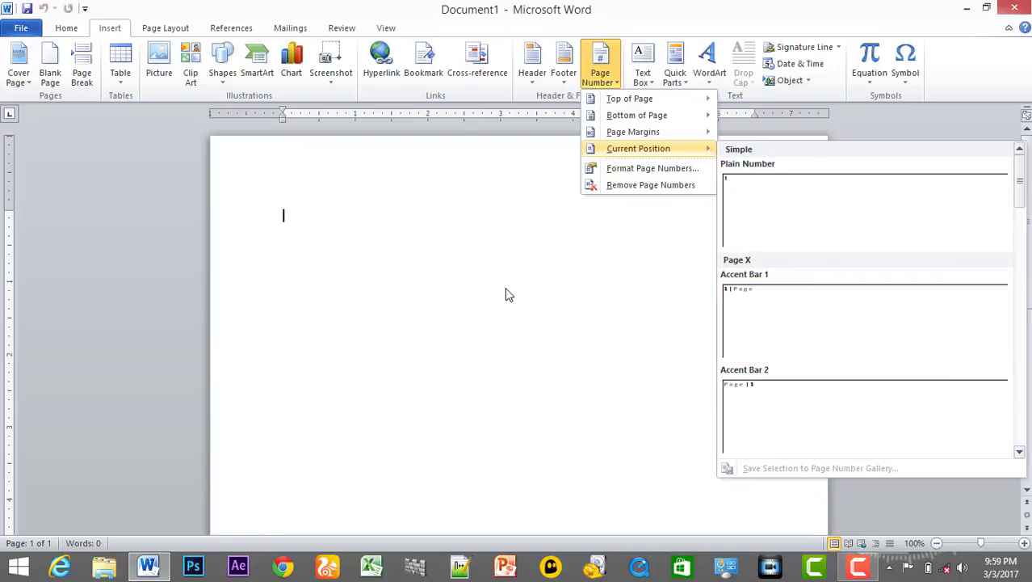
mouse_move(686, 106)
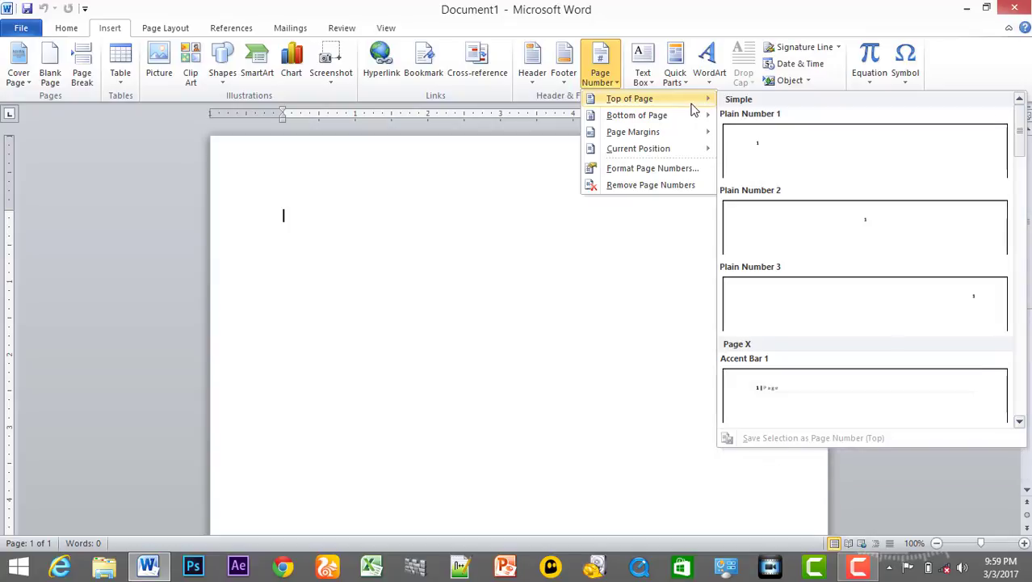
scroll(928, 266, "down", 5)
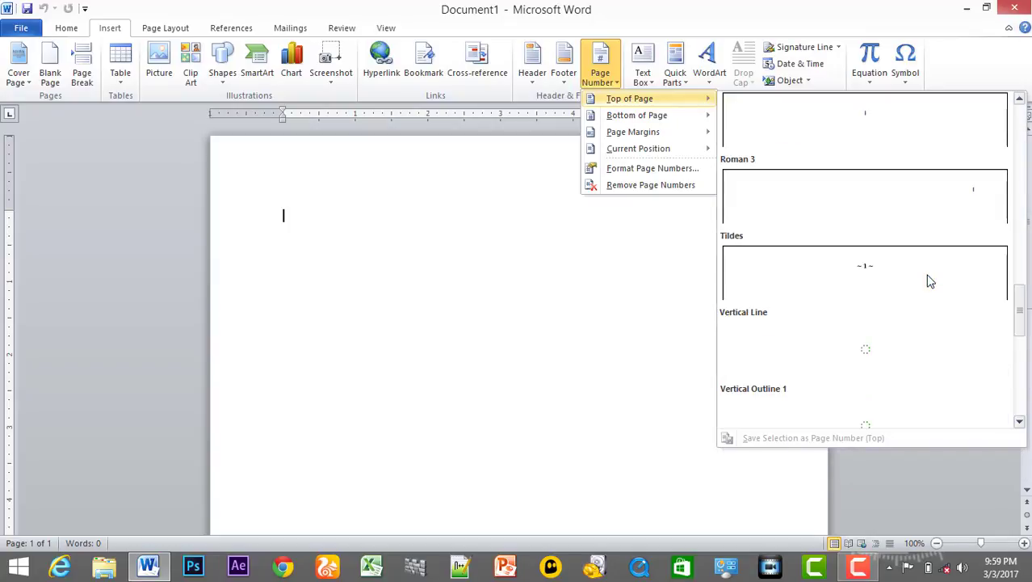
scroll(929, 280, "up", 3)
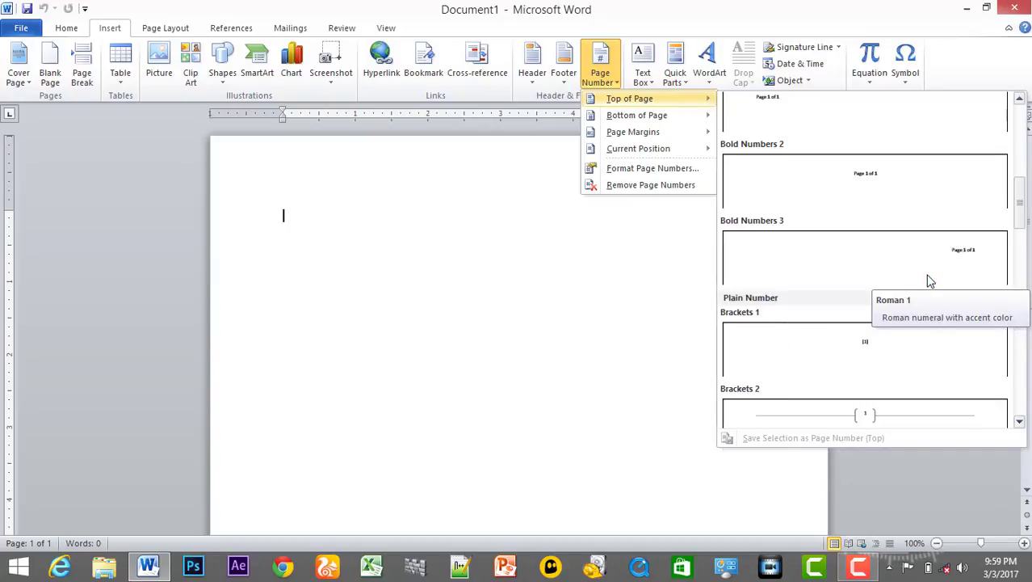
scroll(927, 280, "down", 8)
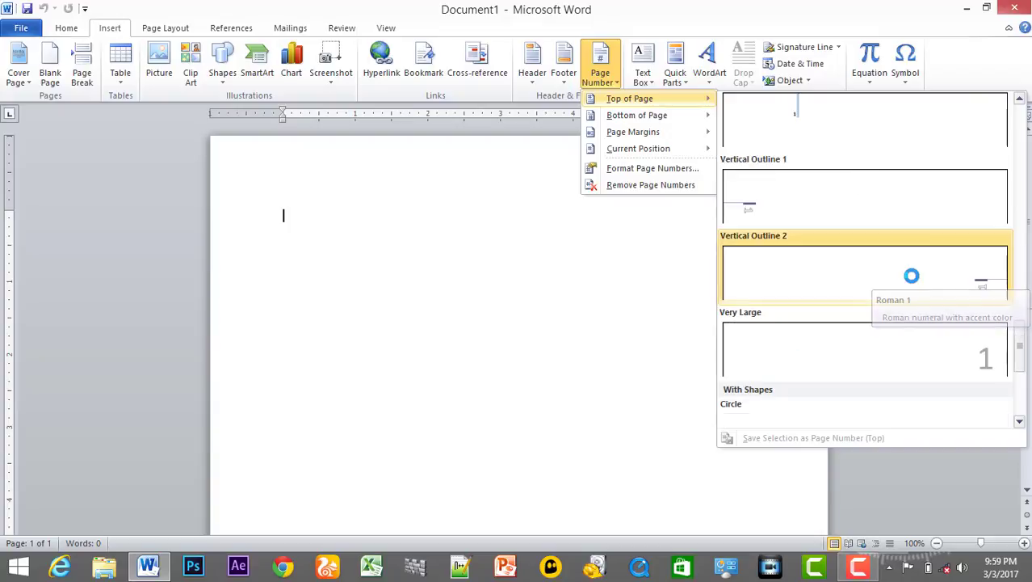
left_click(866, 218)
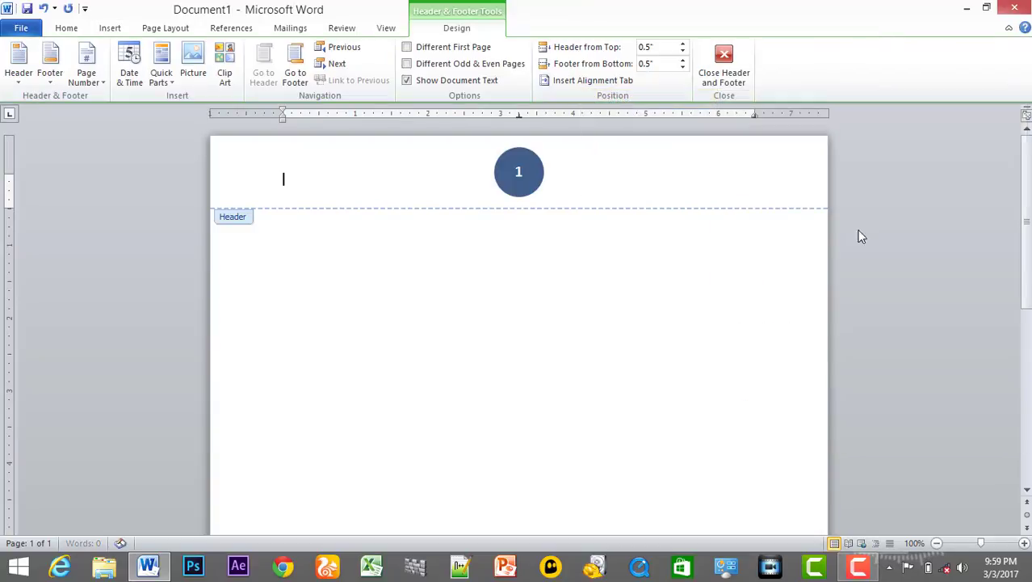
Step: Return from the header to the document body and insert two page breaks to make three pages
scroll(565, 323, "down", 10)
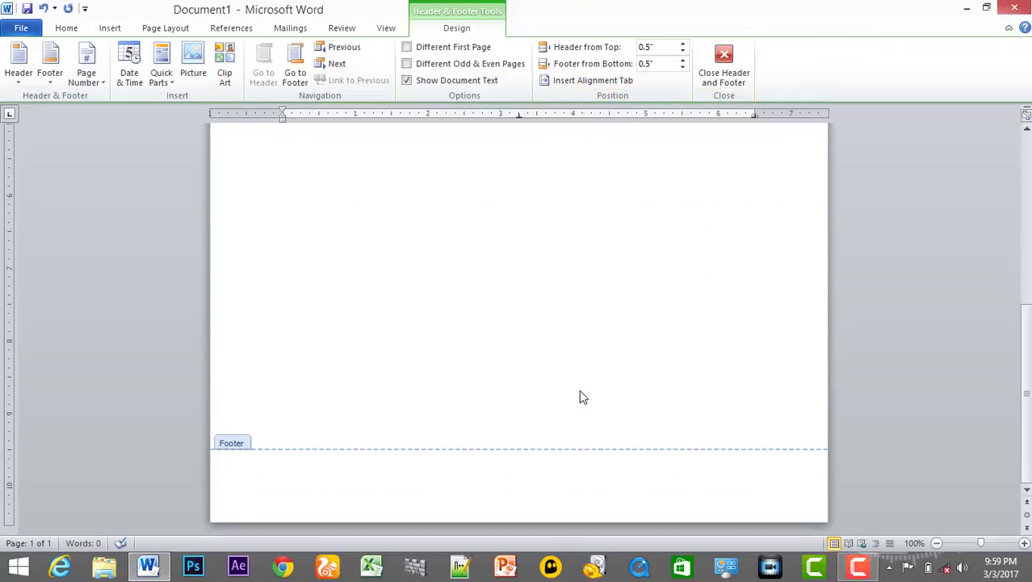
scroll(579, 389, "up", 3)
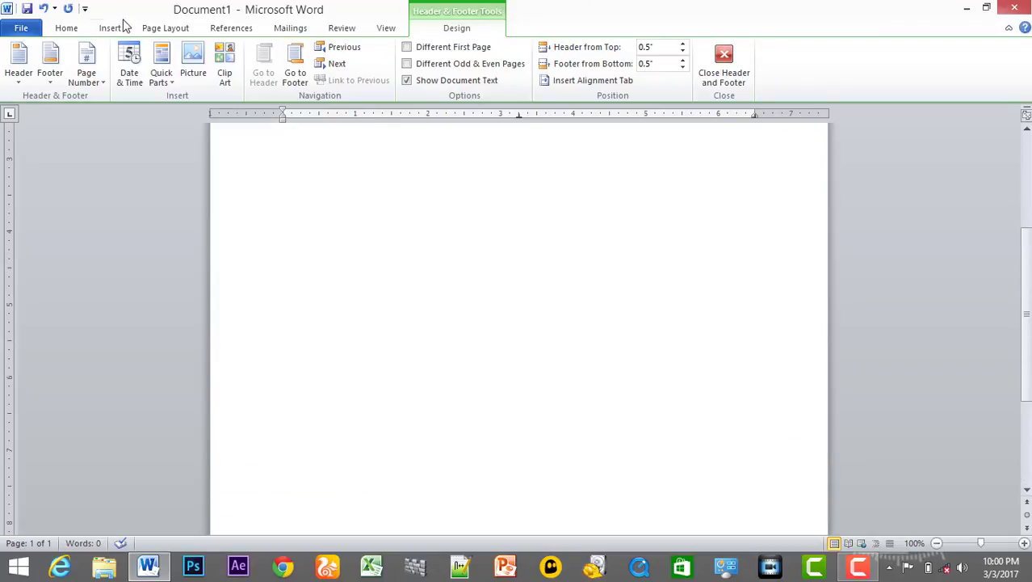
left_click(147, 30)
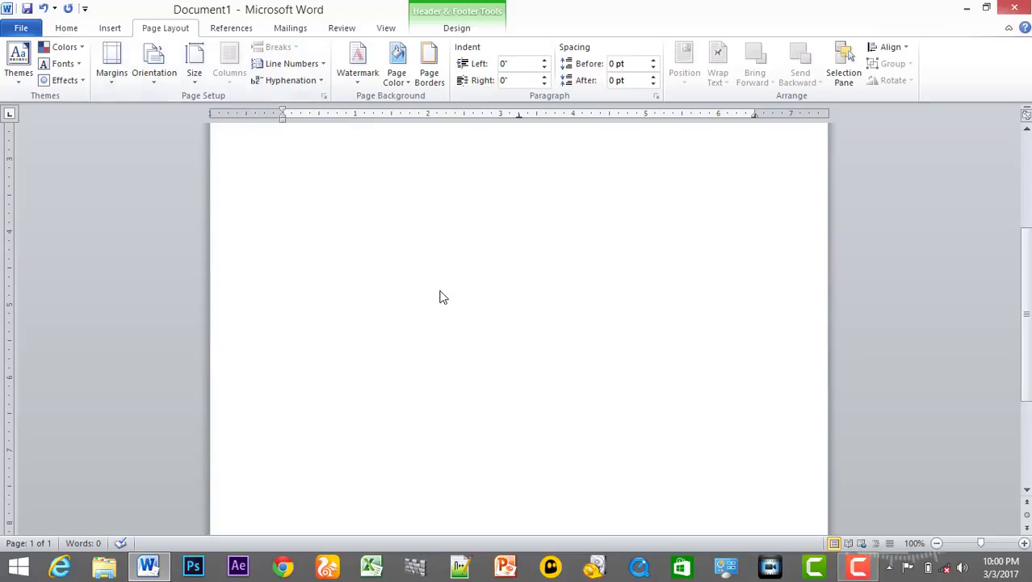
double_click(400, 292)
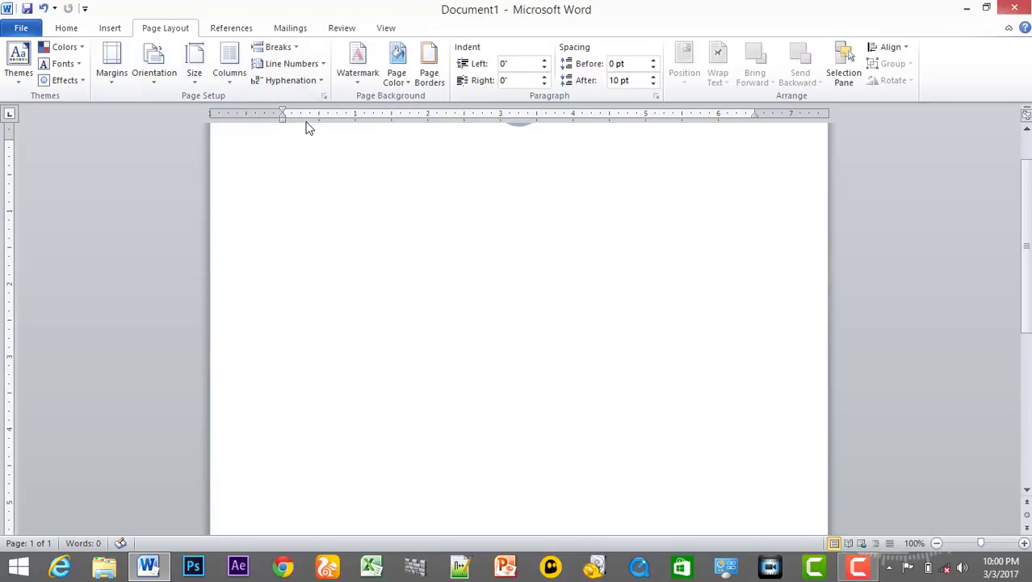
left_click(272, 50)
left_click(310, 97)
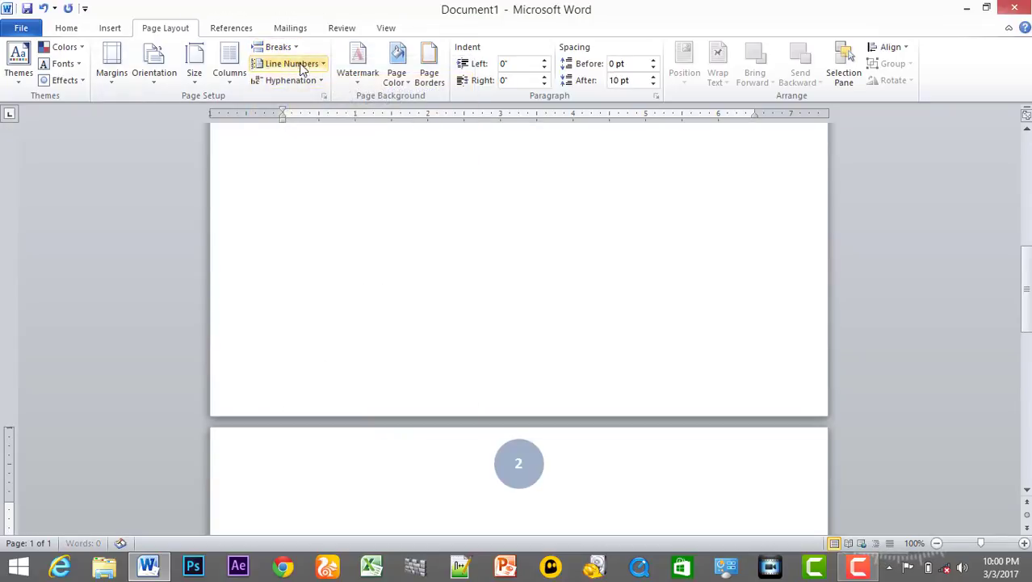
left_click(279, 49)
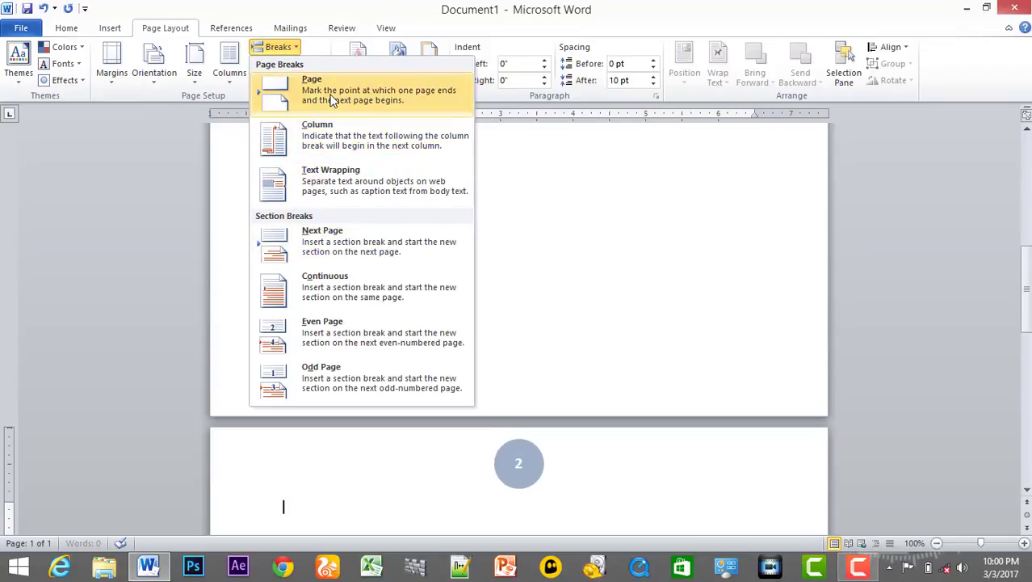
left_click(332, 99)
Step: Examine the circled page numbers at the top of all three pages
scroll(698, 383, "down", 9)
scroll(565, 378, "up", 15)
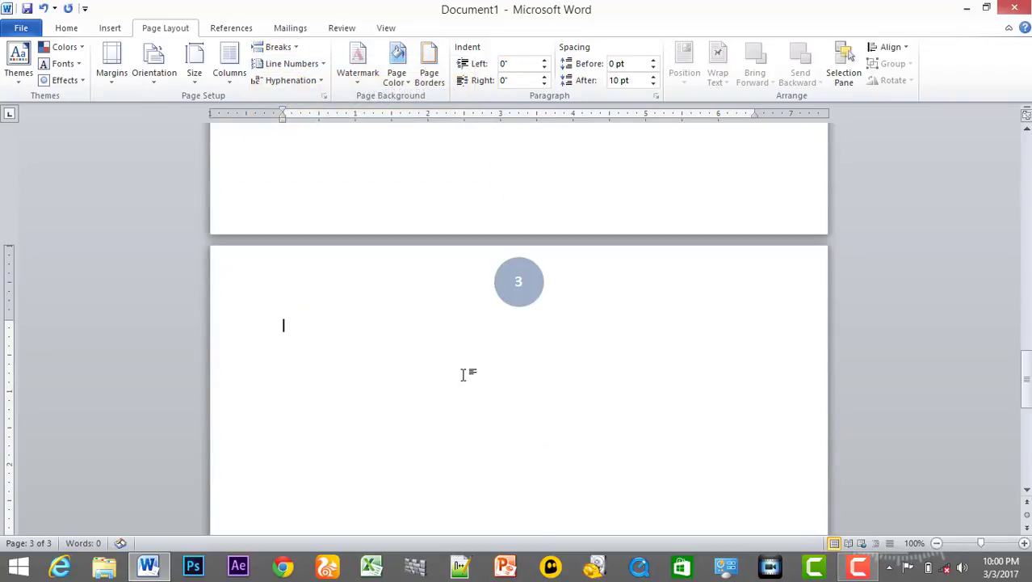
scroll(464, 374, "up", 3)
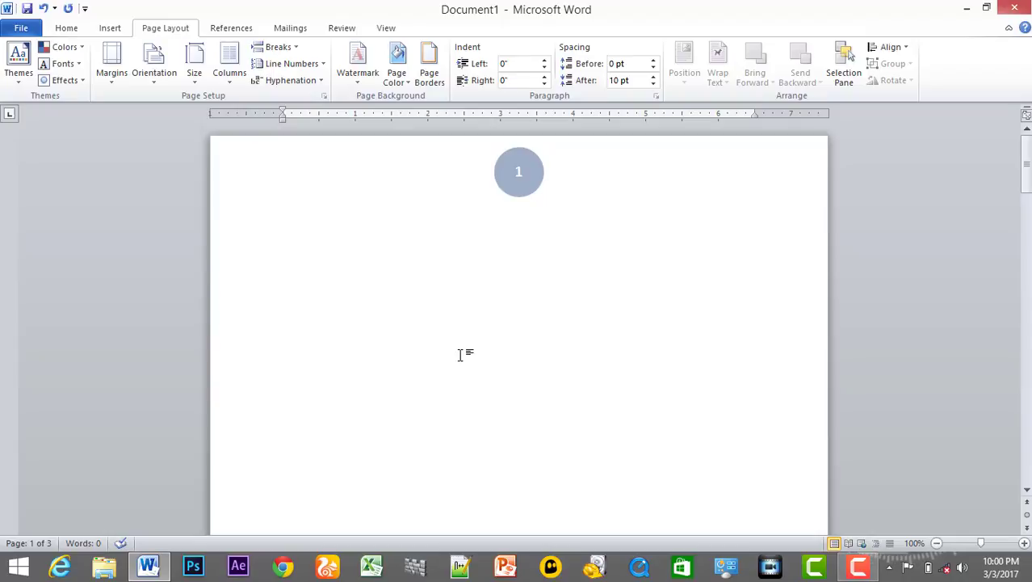
scroll(498, 523, "down", 3)
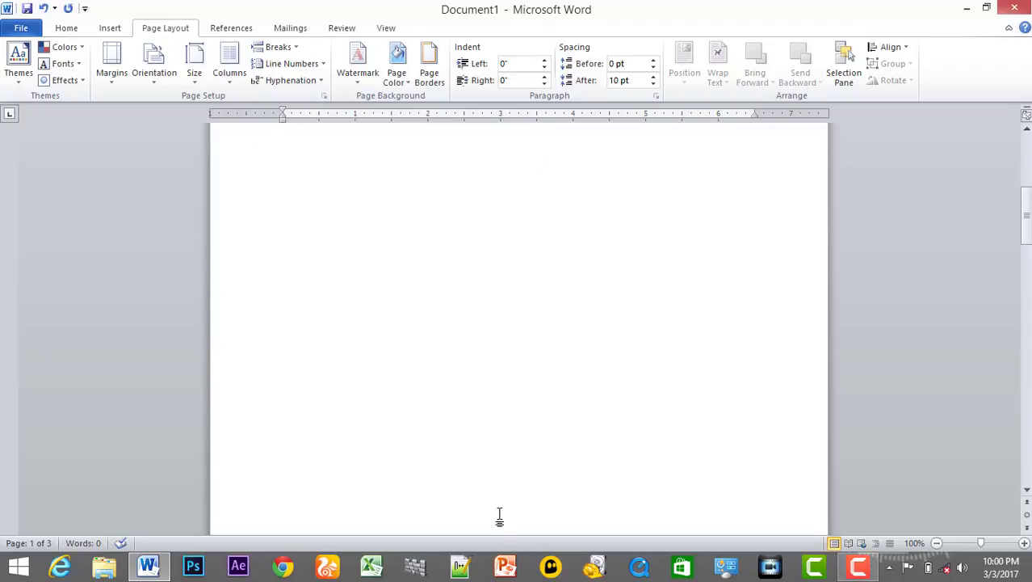
scroll(497, 511, "down", 3)
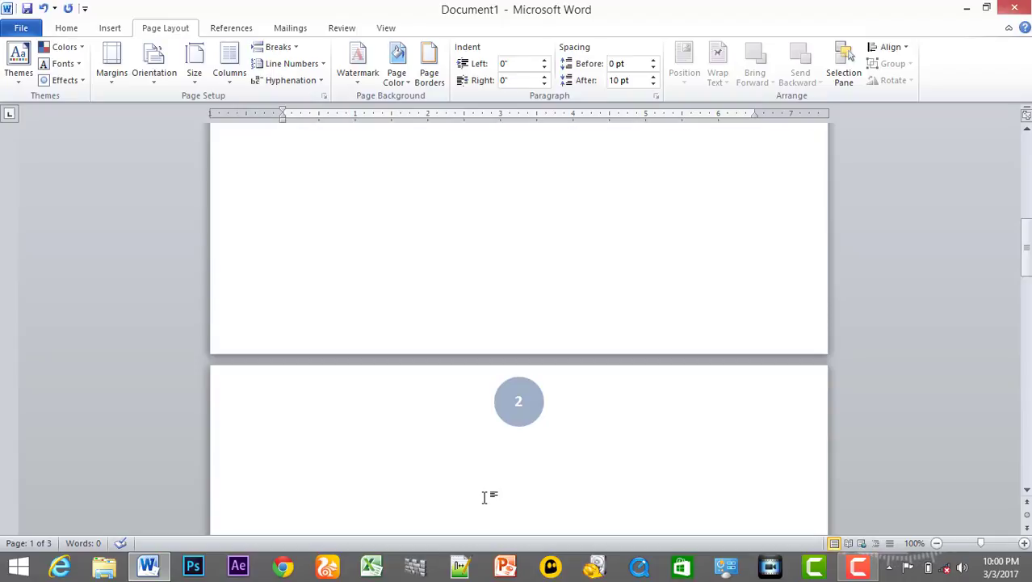
scroll(485, 497, "up", 6)
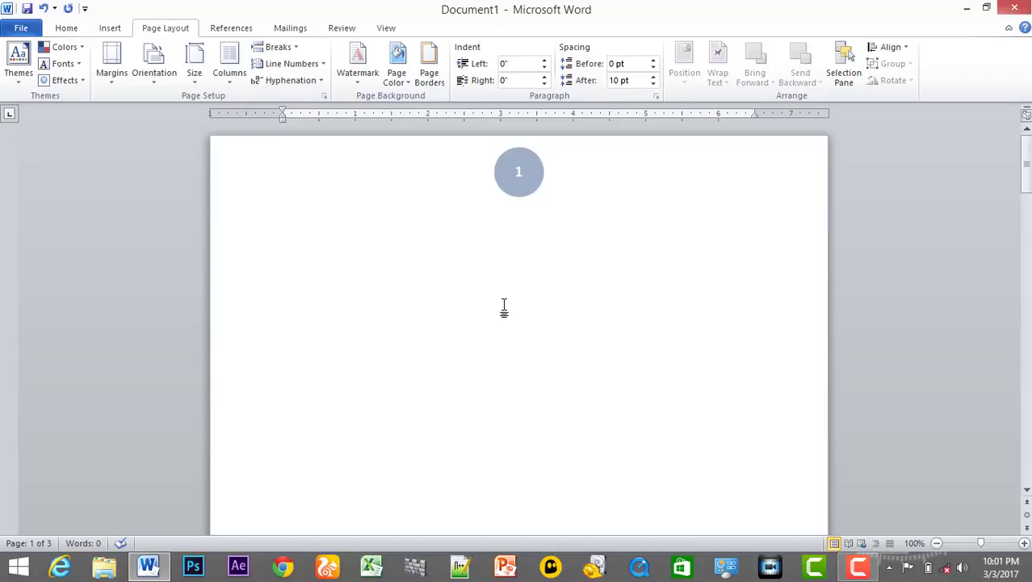
scroll(505, 323, "down", 20)
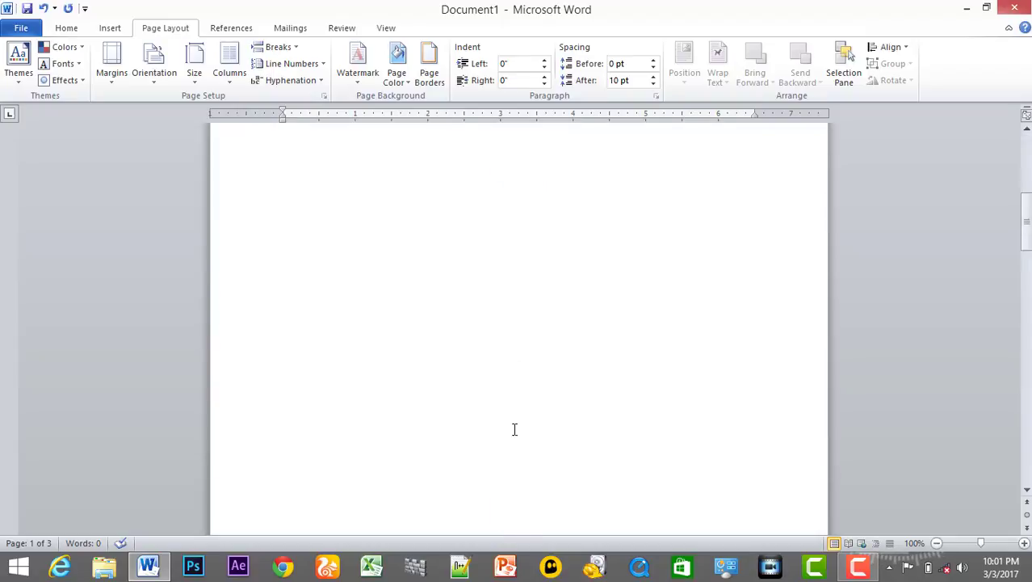
scroll(513, 446, "up", 10)
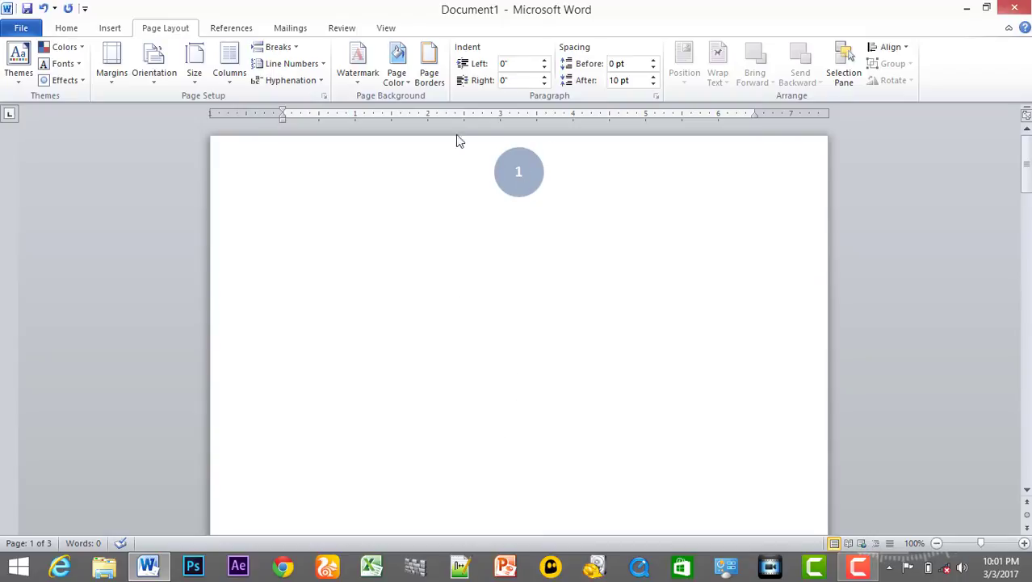
Step: Format the page numbers so that numbering starts at 5
left_click(113, 29)
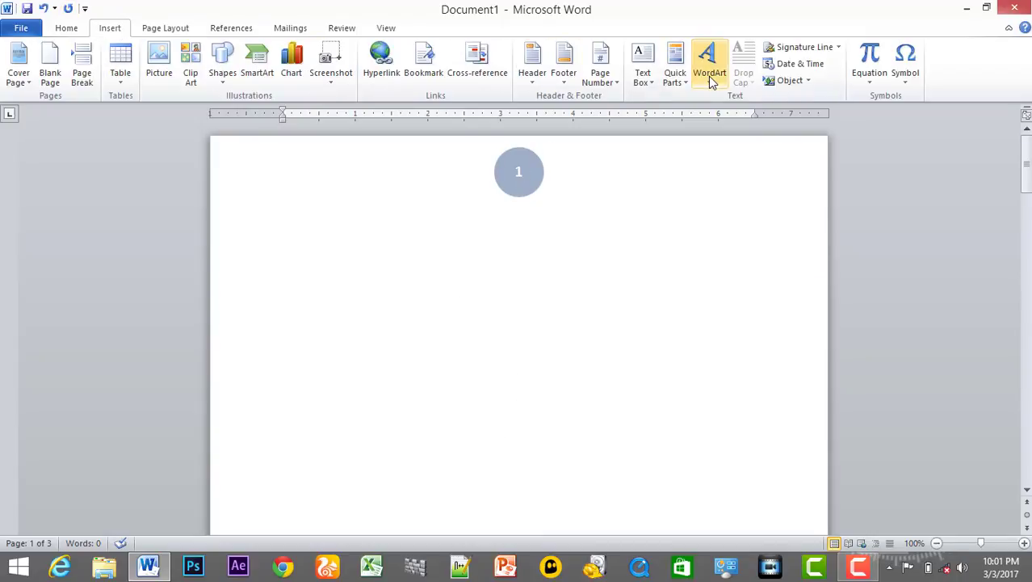
left_click(598, 80)
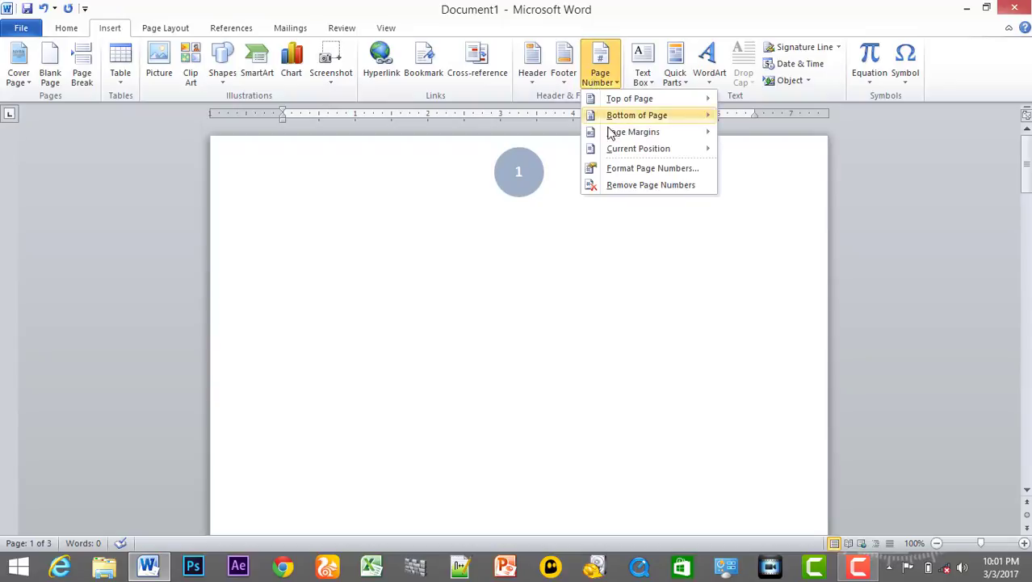
left_click(675, 171)
left_click_drag(516, 159, 842, 159)
left_click(764, 321)
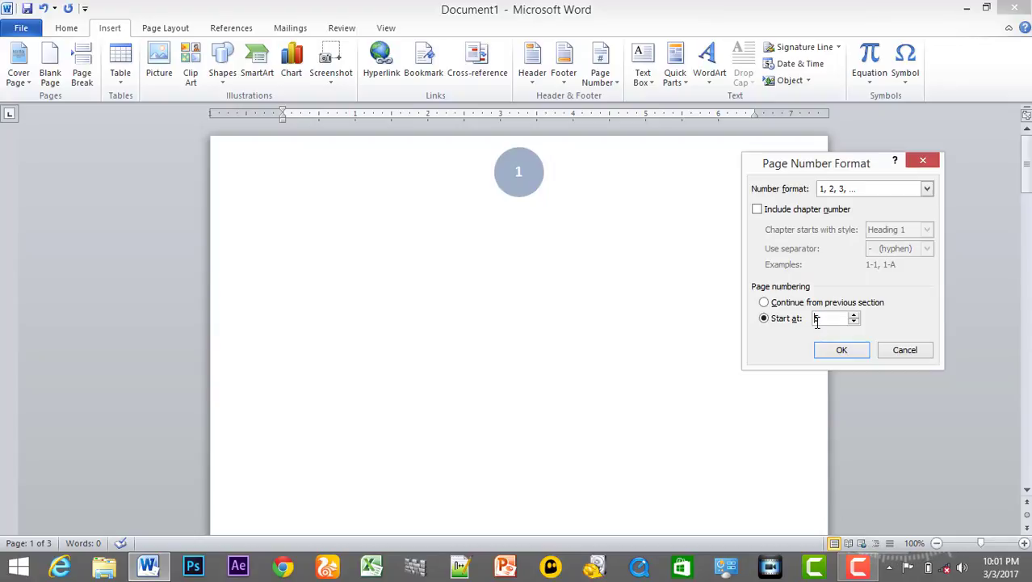
left_click(849, 350)
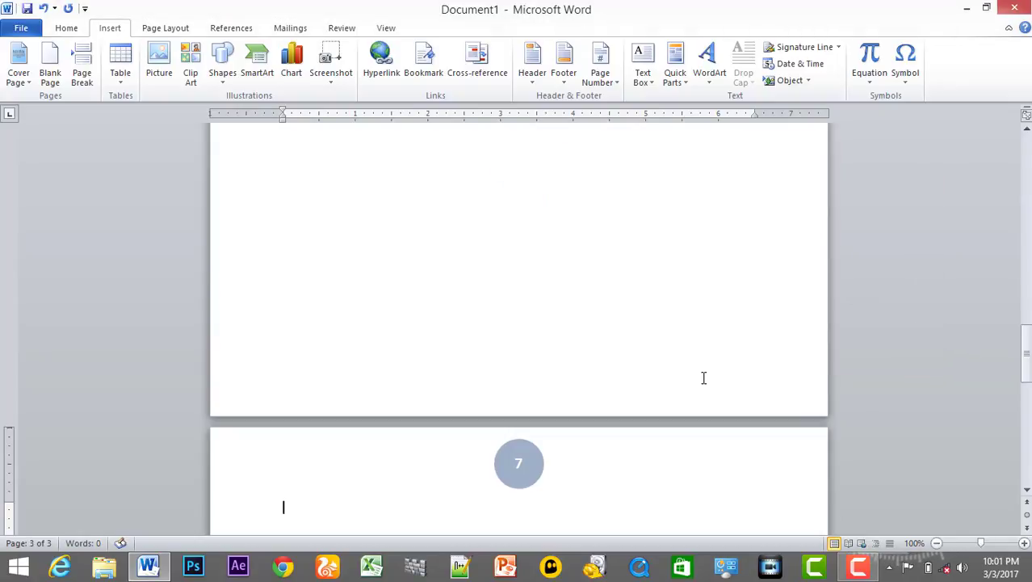
Step: Examine the changed page numbering across the three pages
scroll(704, 378, "down", 5)
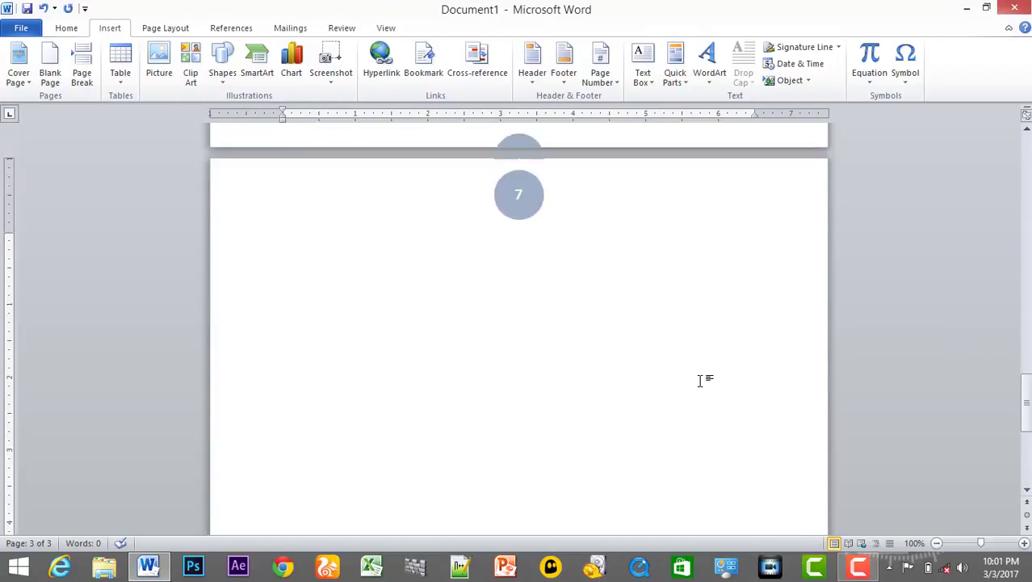
scroll(700, 380, "up", 20)
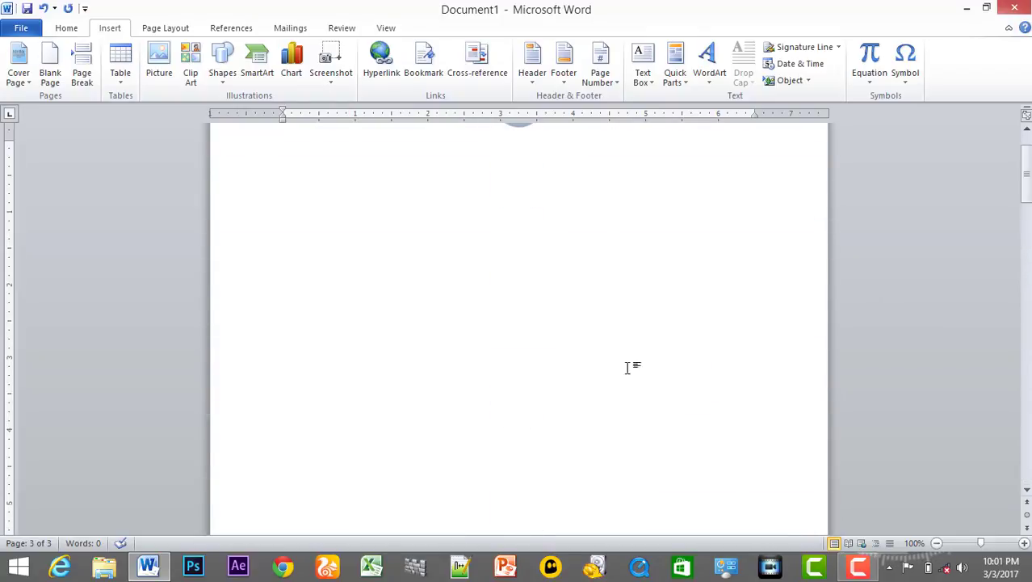
scroll(627, 367, "up", 5)
scroll(614, 378, "down", 3)
scroll(613, 380, "up", 4)
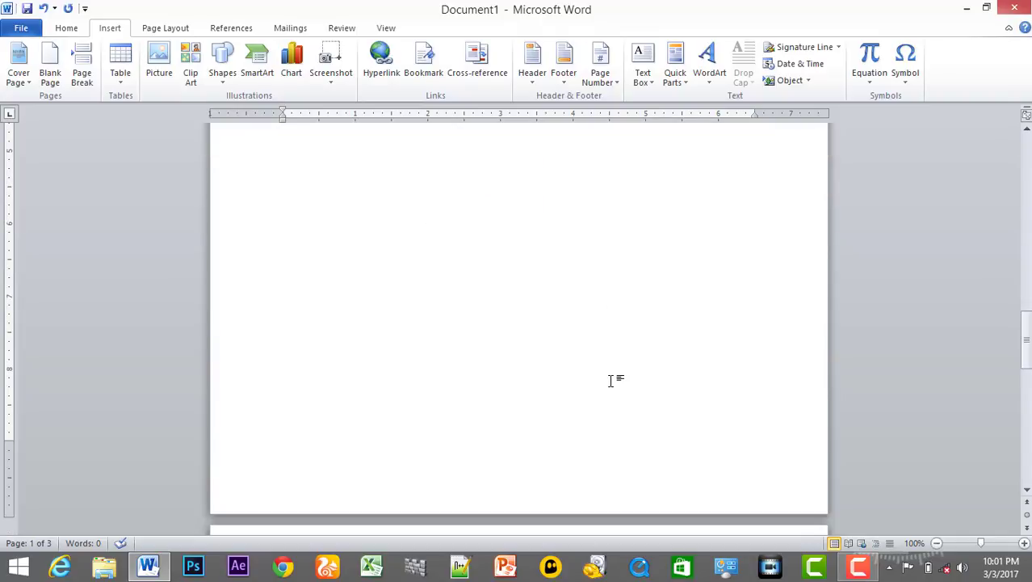
scroll(612, 380, "down", 3)
left_click(594, 436)
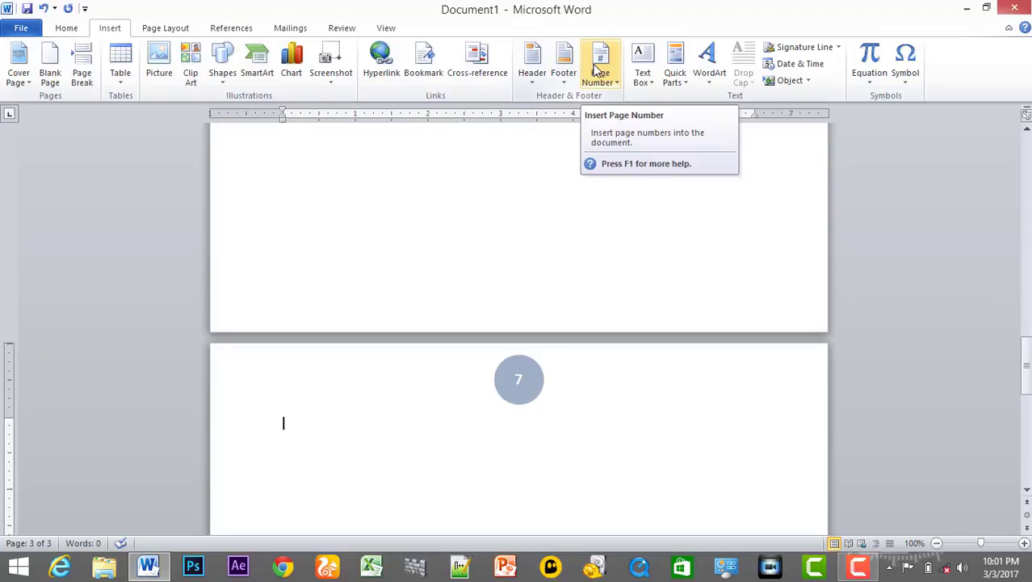
Step: Close the page-numbered document and discard its changes
left_click(1016, 8)
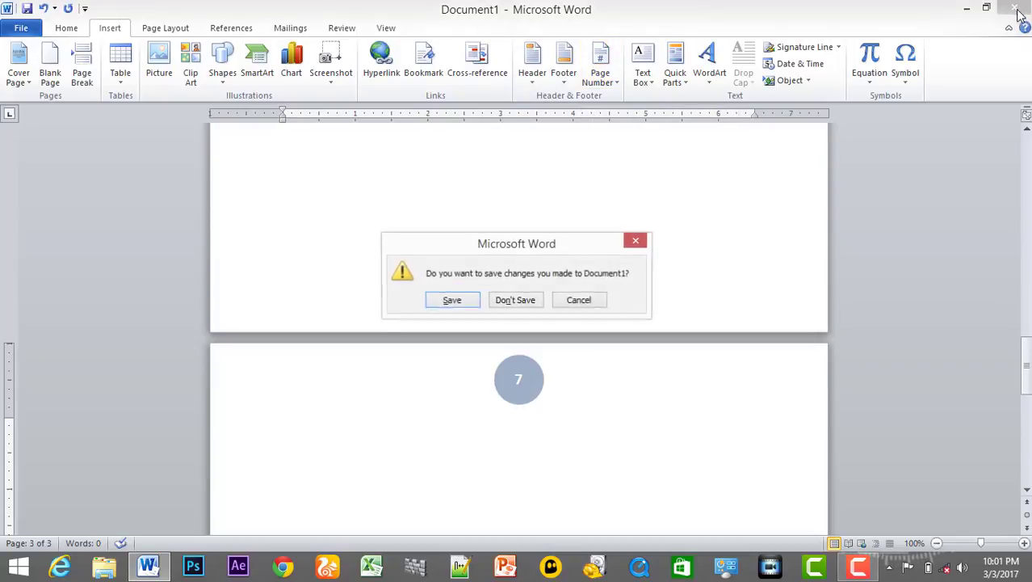
left_click(529, 303)
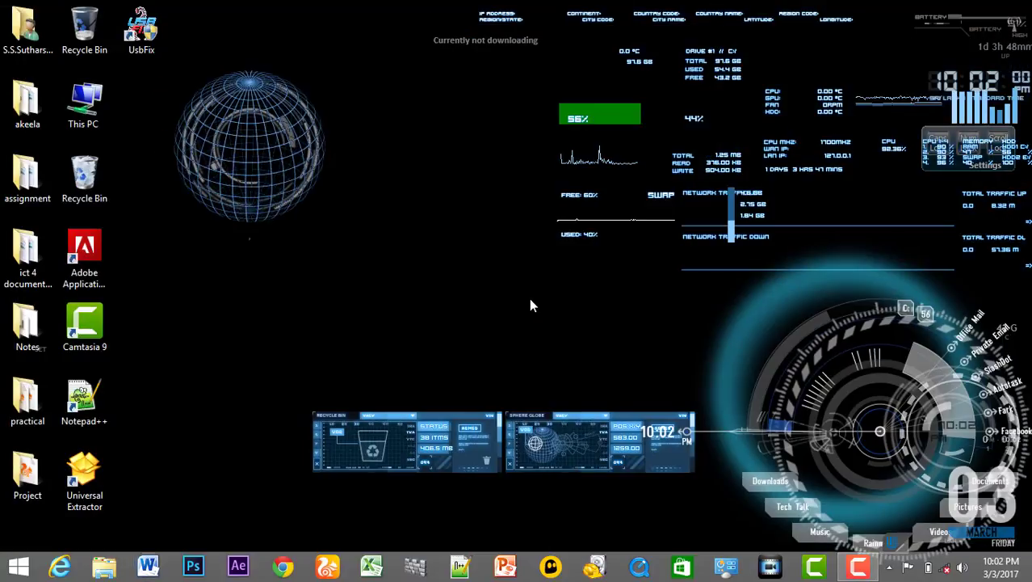
right_click(379, 117)
left_click(395, 164)
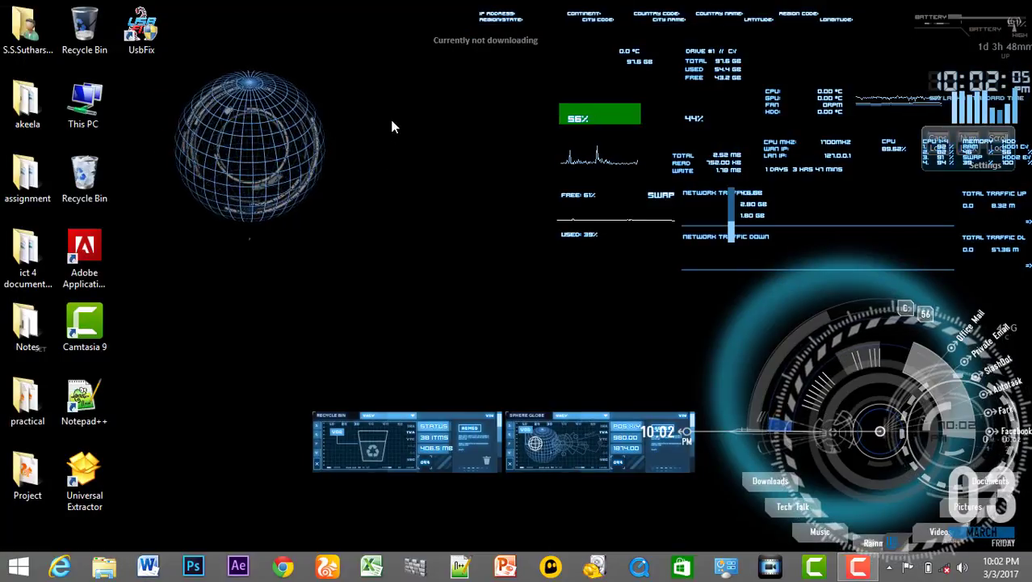
right_click(391, 118)
left_click(400, 160)
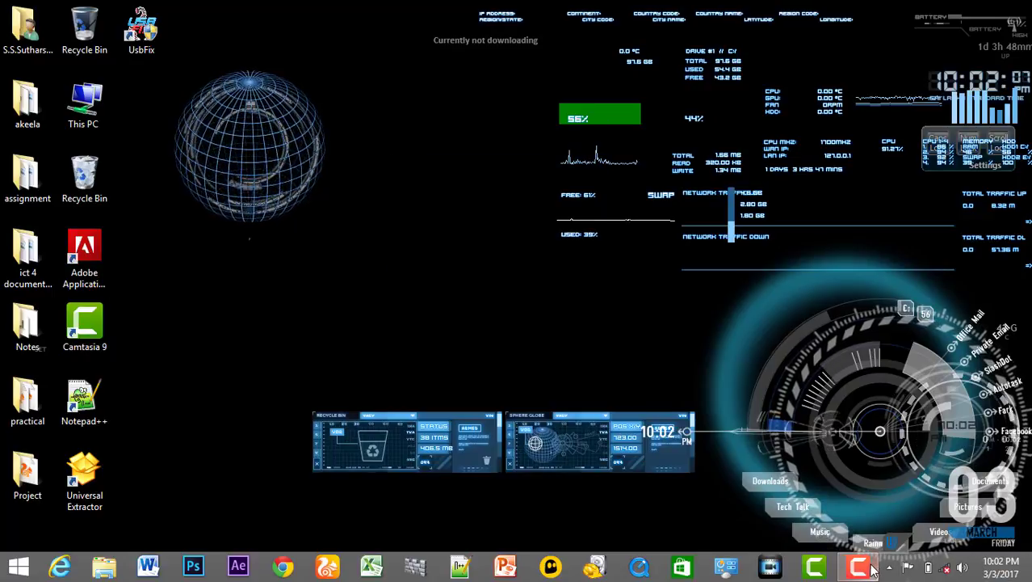